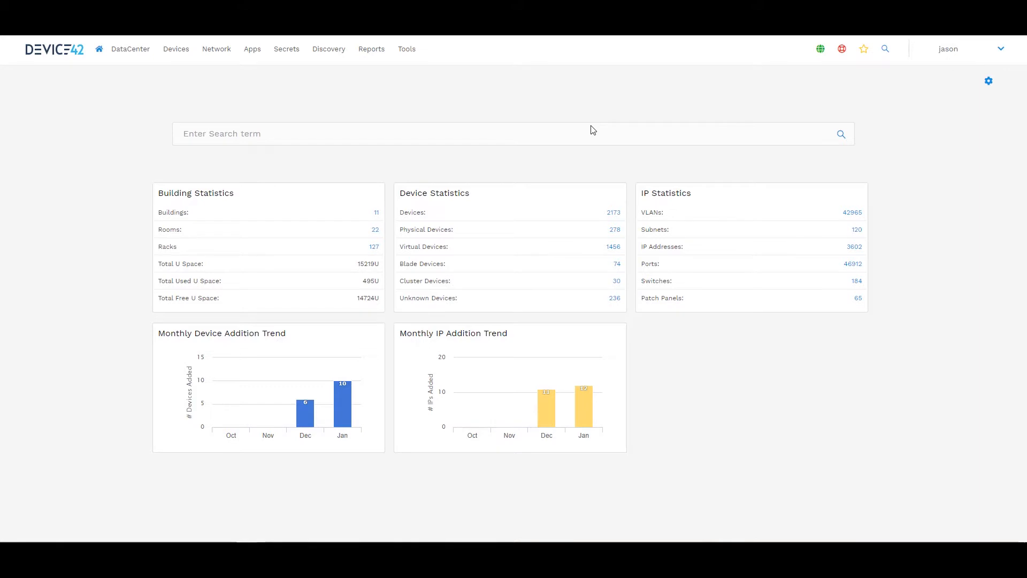
- Open Advanced Reporting and select the Databases report in the Application Discovery folder of Pre-Defined Reports
mouse_move(370, 47)
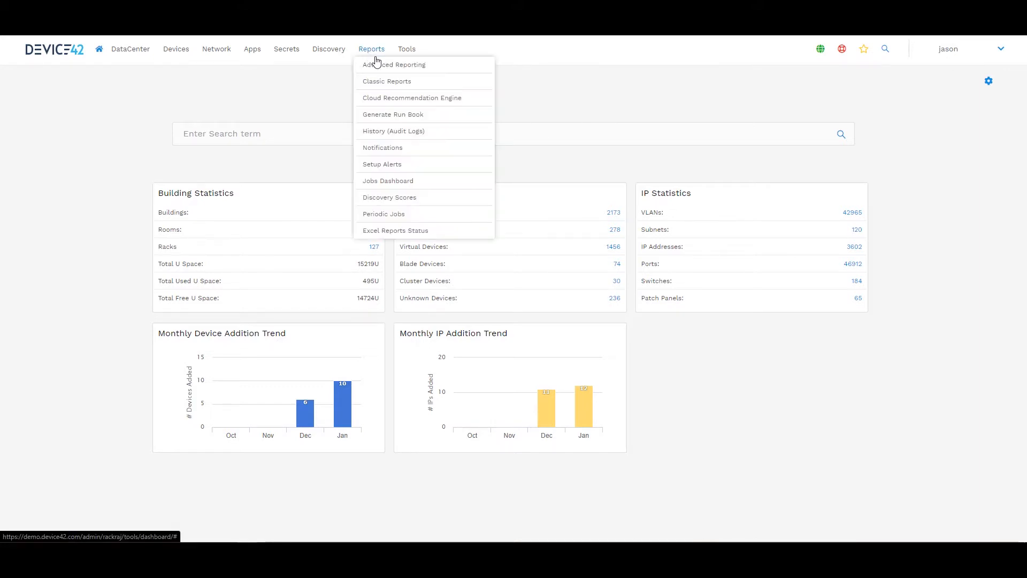
click(375, 65)
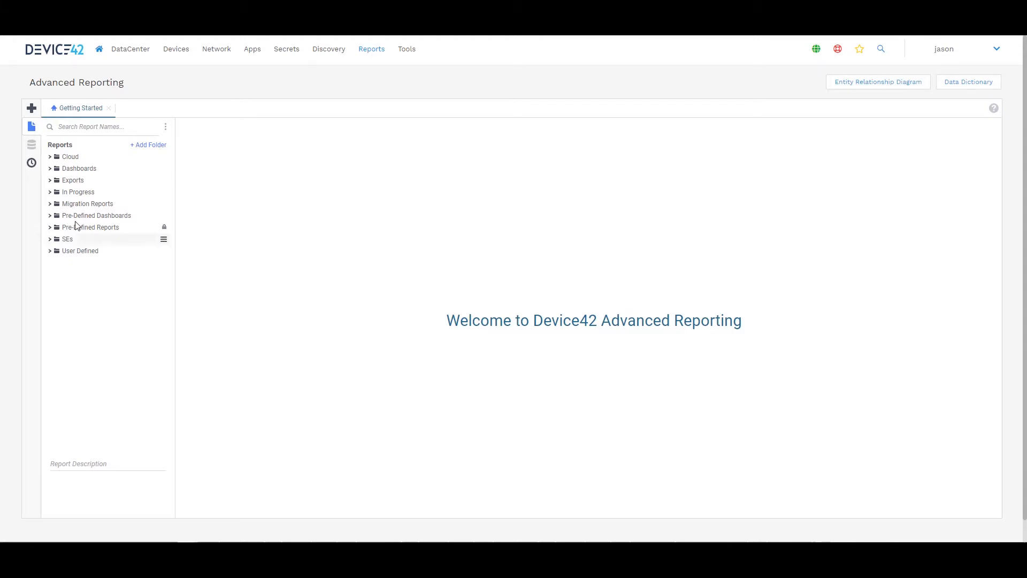
click(49, 228)
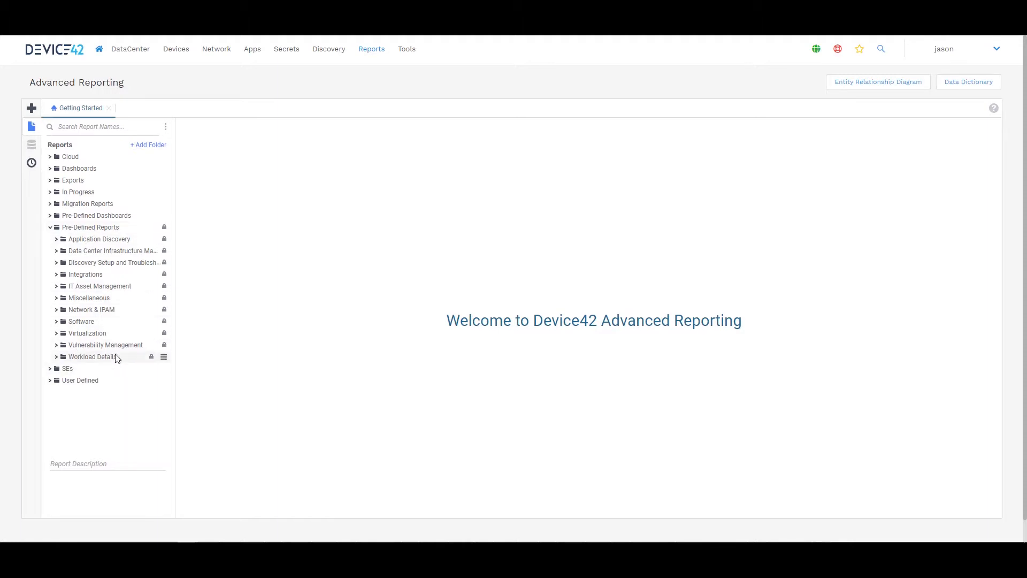
click(56, 241)
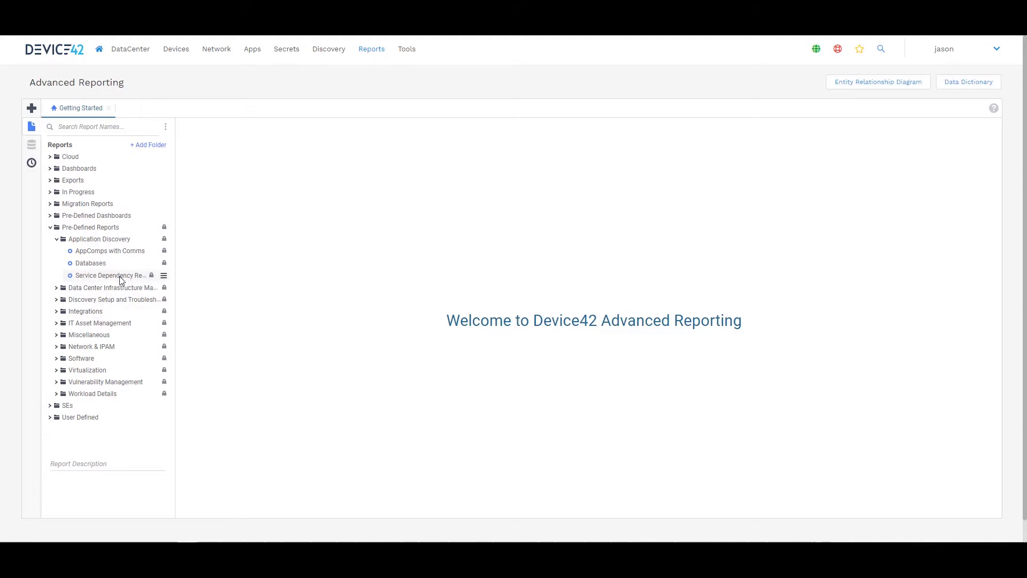
click(100, 264)
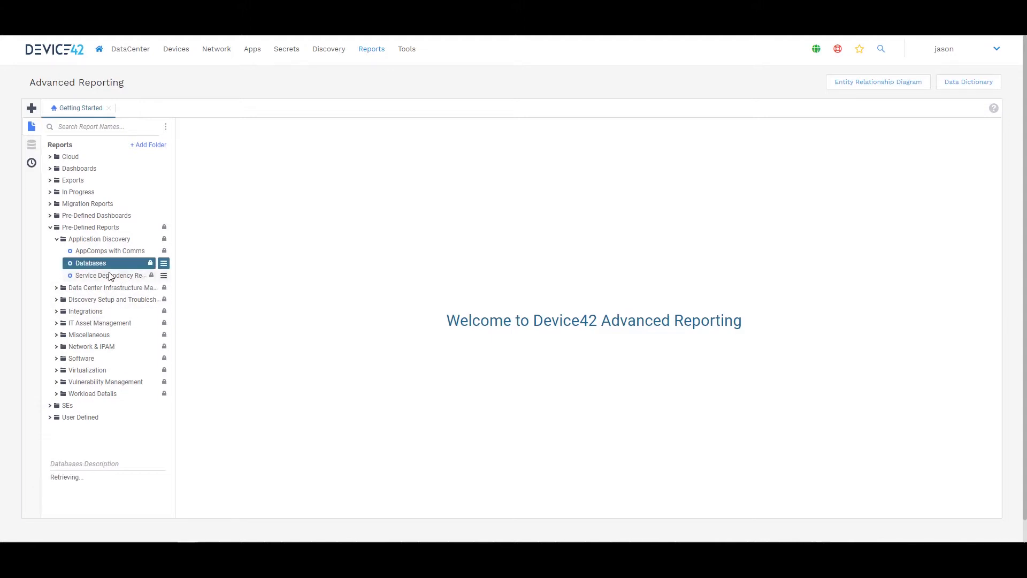
- Look through the export formats offered for the pre-defined Databases report
click(163, 266)
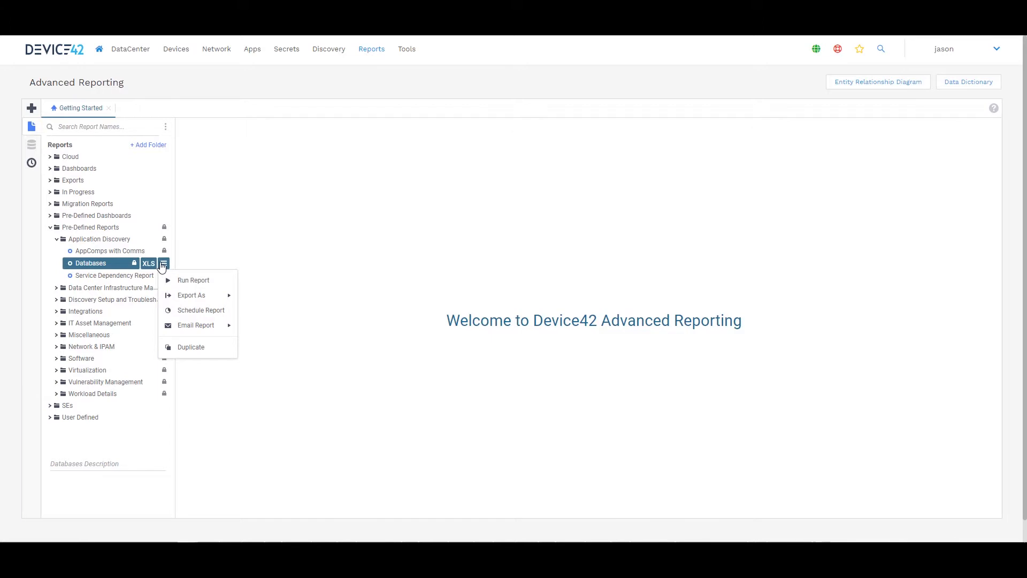
mouse_move(175, 297)
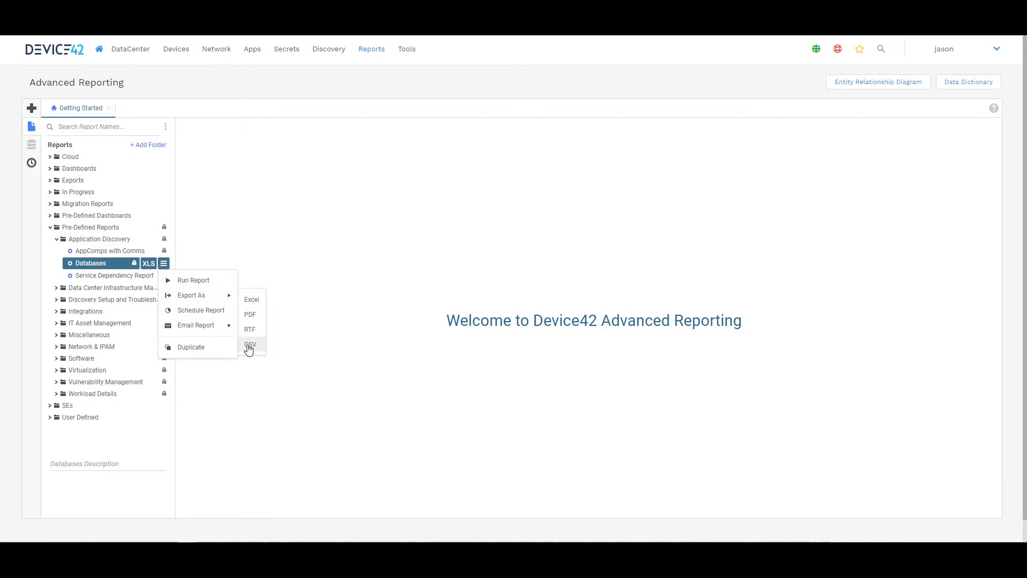
click(216, 241)
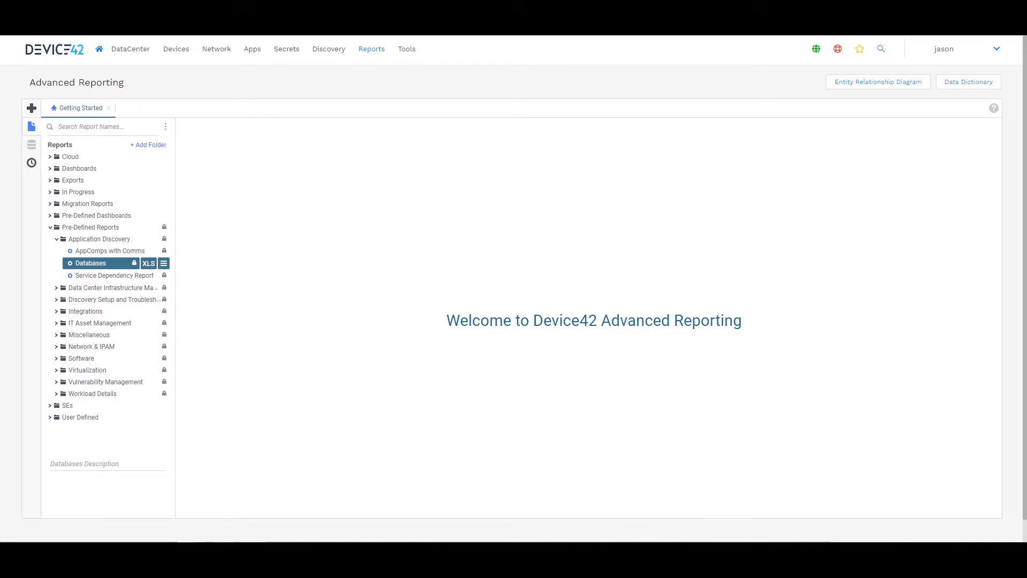
- Switch to Excel and examine the columns of the exported Databases report
mouse_move(226, 557)
click(168, 508)
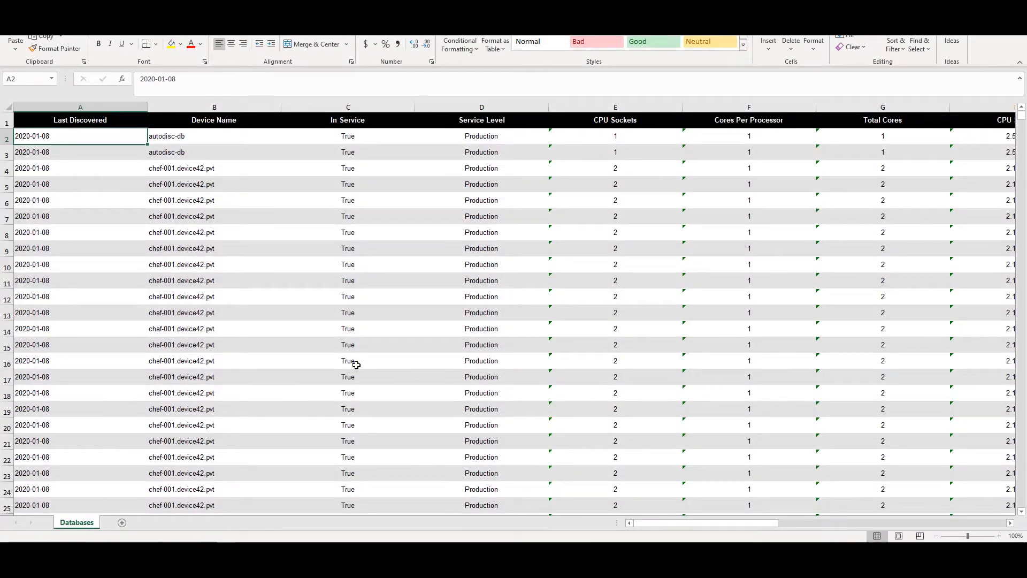
drag(642, 526, 604, 505)
click(211, 141)
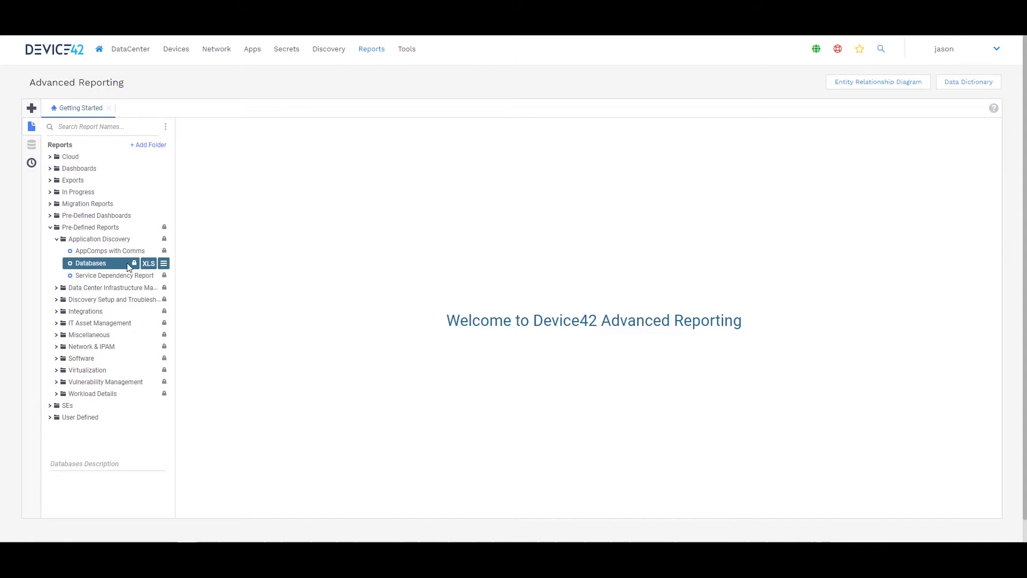
- Duplicate the pre-defined Databases report into the User Defined folder under the name "Databases with Tags"
click(163, 265)
click(182, 347)
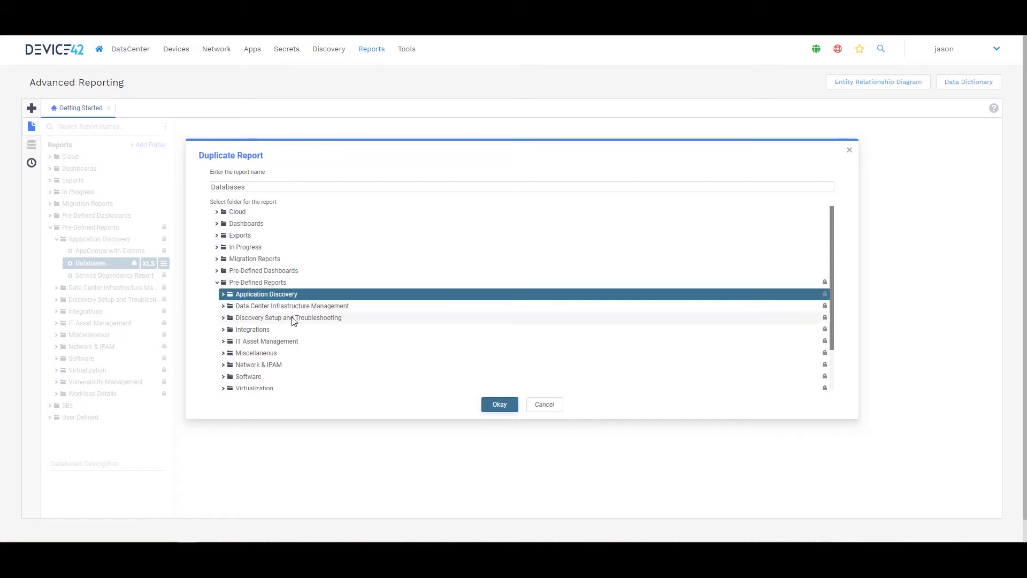
click(217, 284)
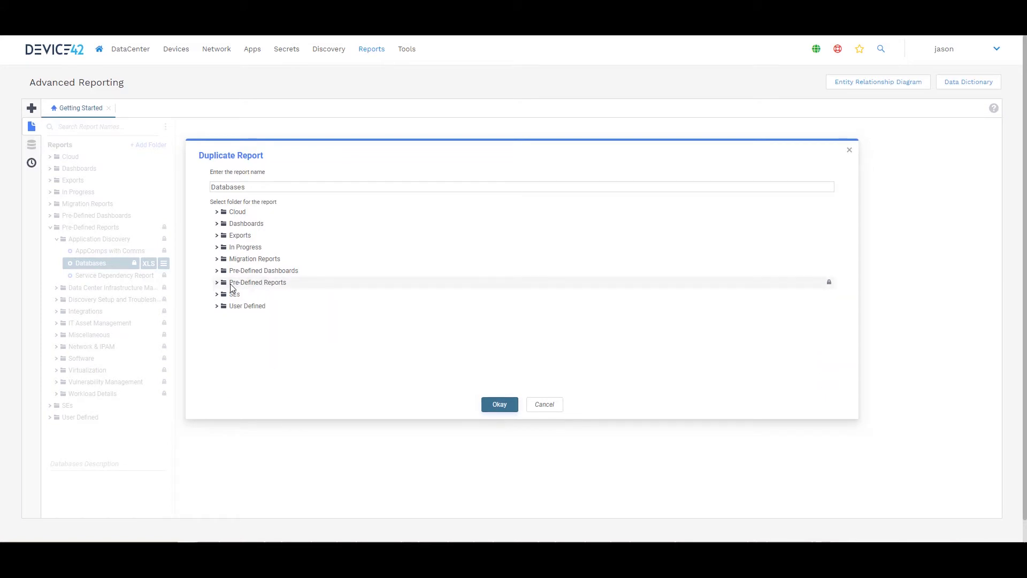
click(214, 310)
click(215, 307)
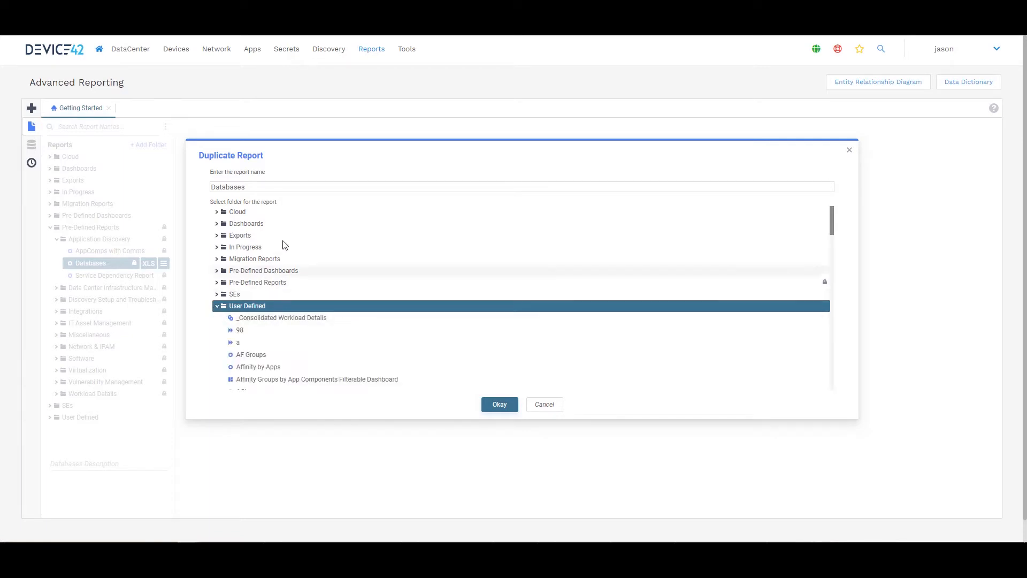
click(298, 186)
text(with Tag)
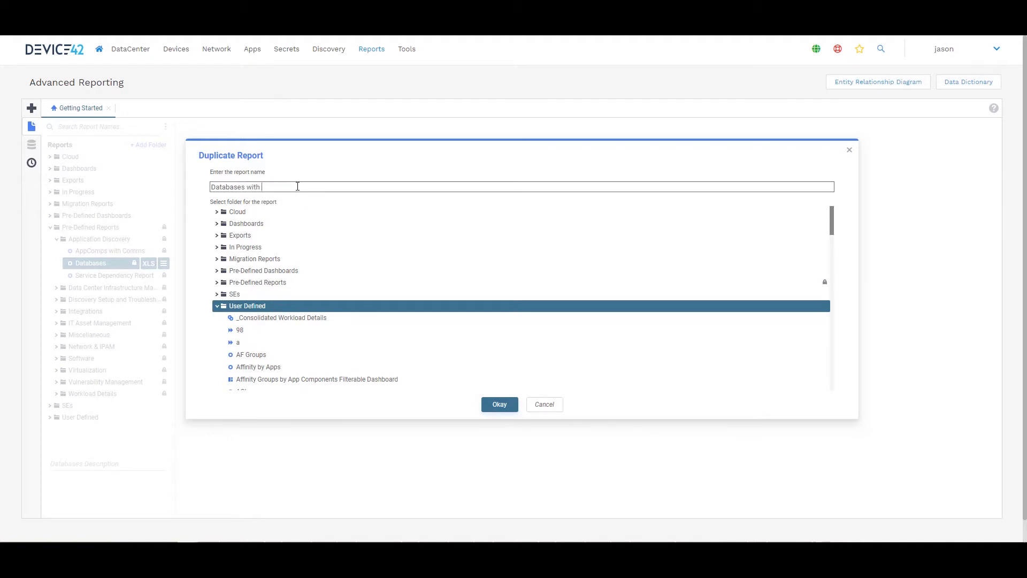
text(s)
click(499, 405)
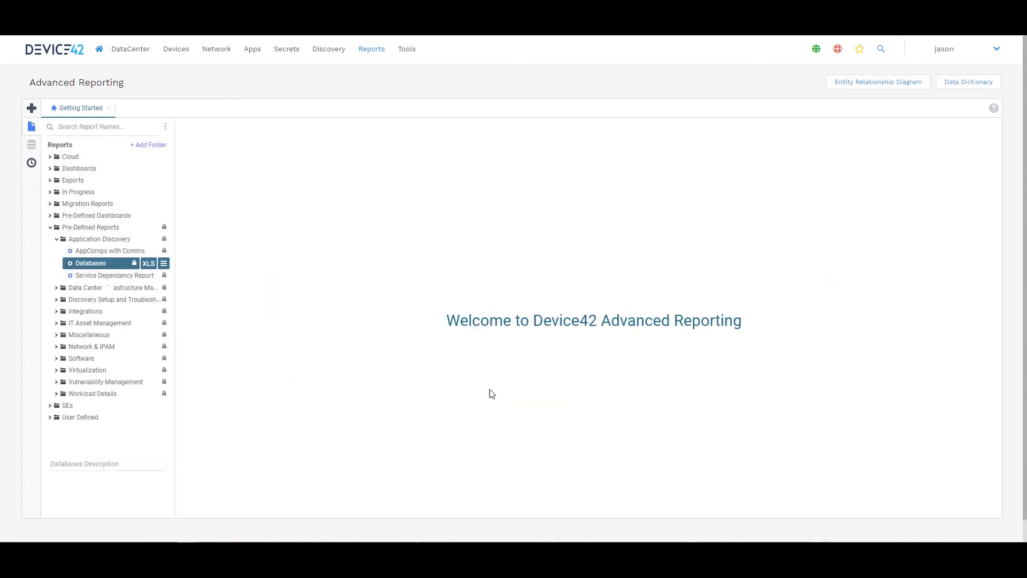
- Open the Databases with Tags report from the User Defined folder for editing and expand its Database_Details fields
click(50, 416)
scroll(153, 401, down, 7)
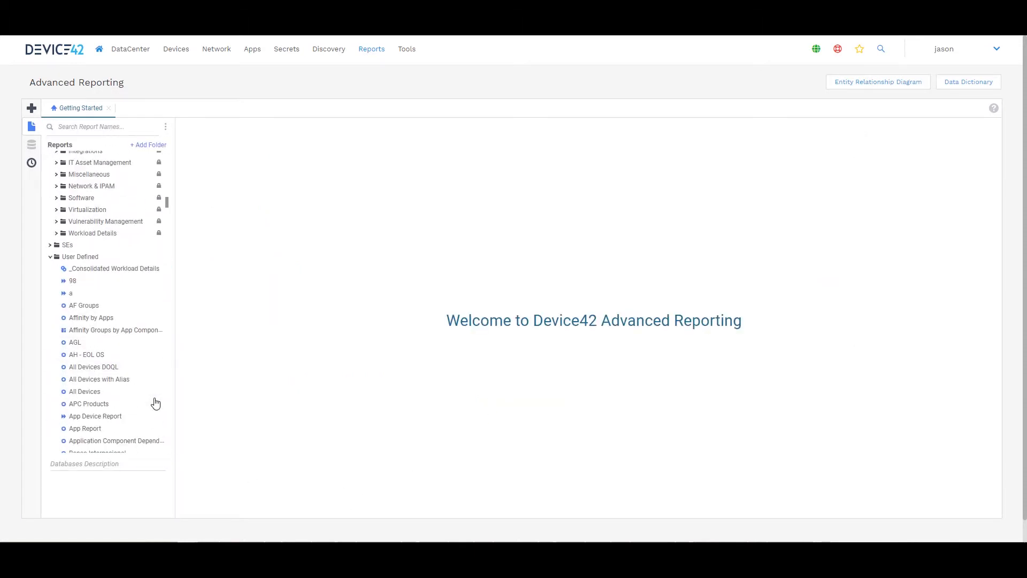
scroll(128, 345, down, 2)
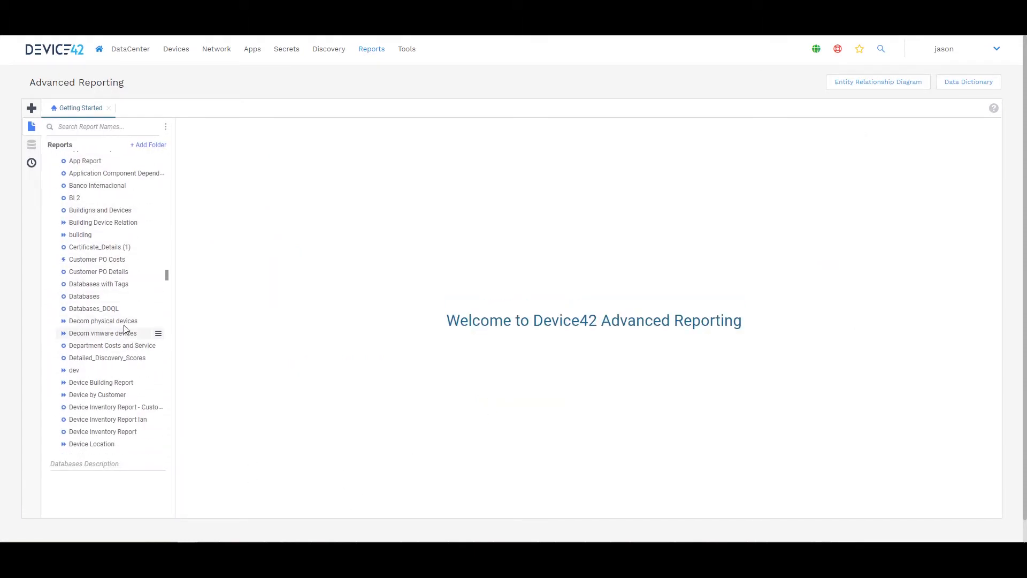
click(122, 284)
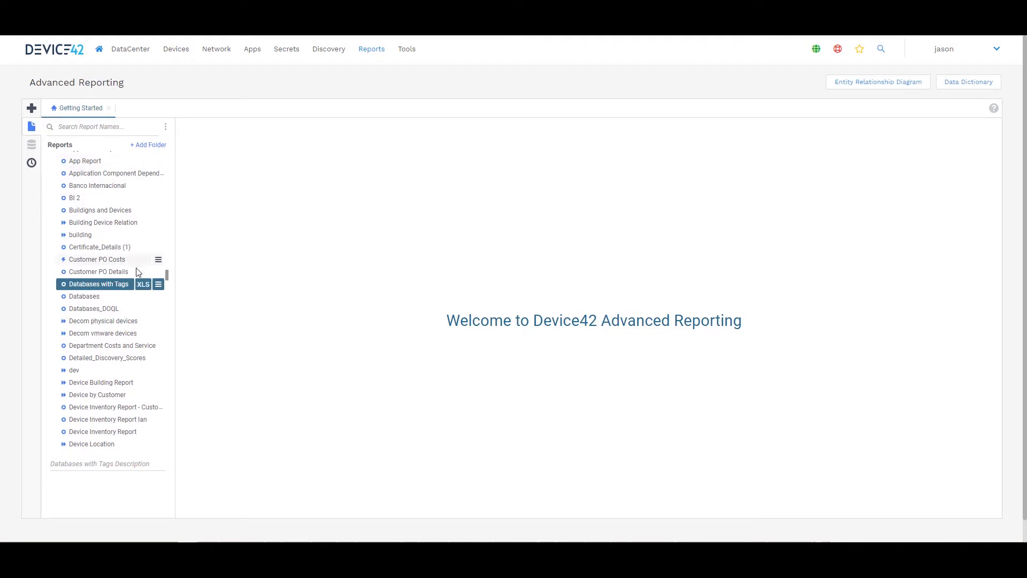
click(159, 284)
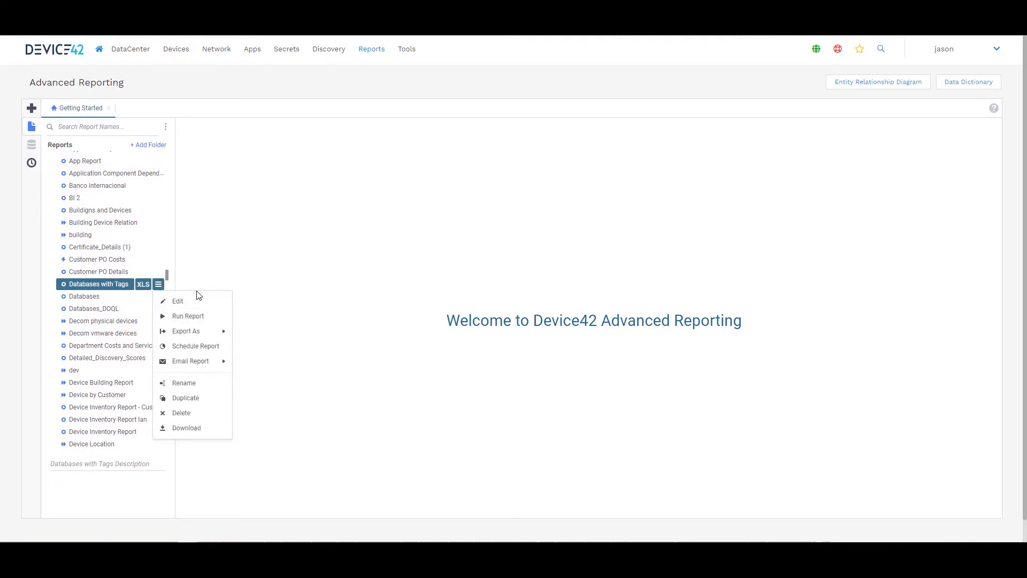
click(208, 301)
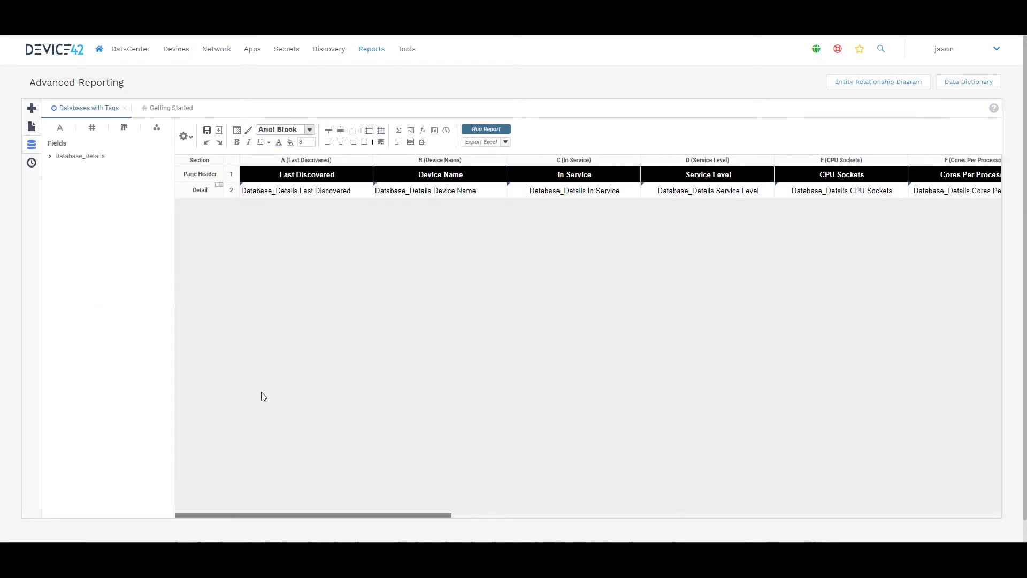
click(51, 156)
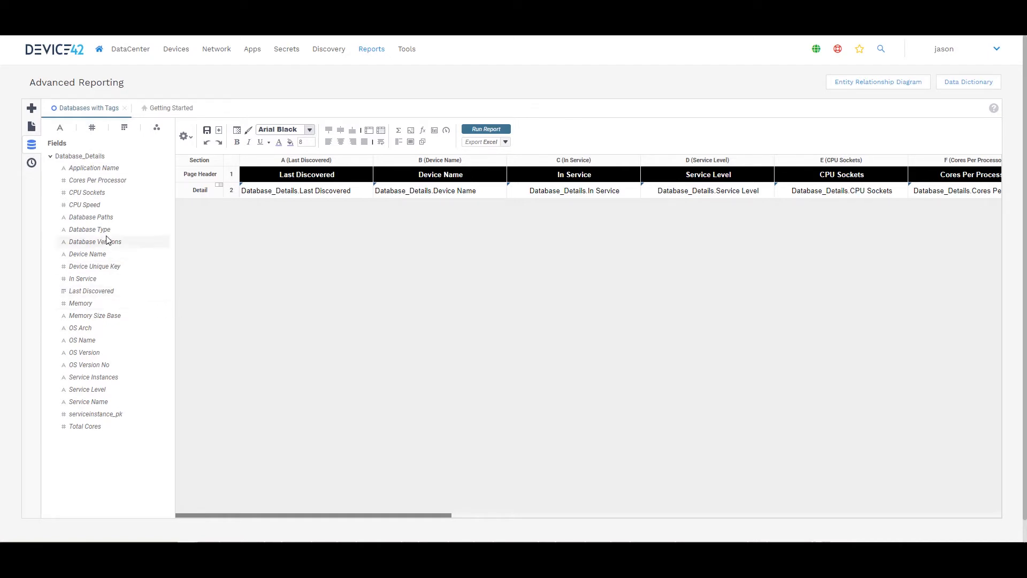
- Close the Databases with Tags report and reopen it for editing
click(125, 109)
click(158, 284)
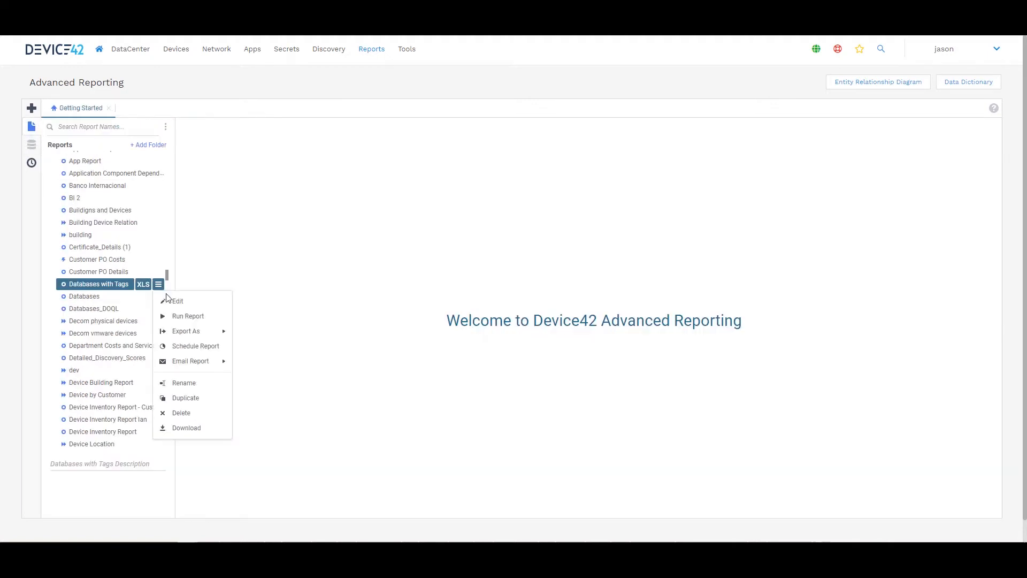
click(179, 302)
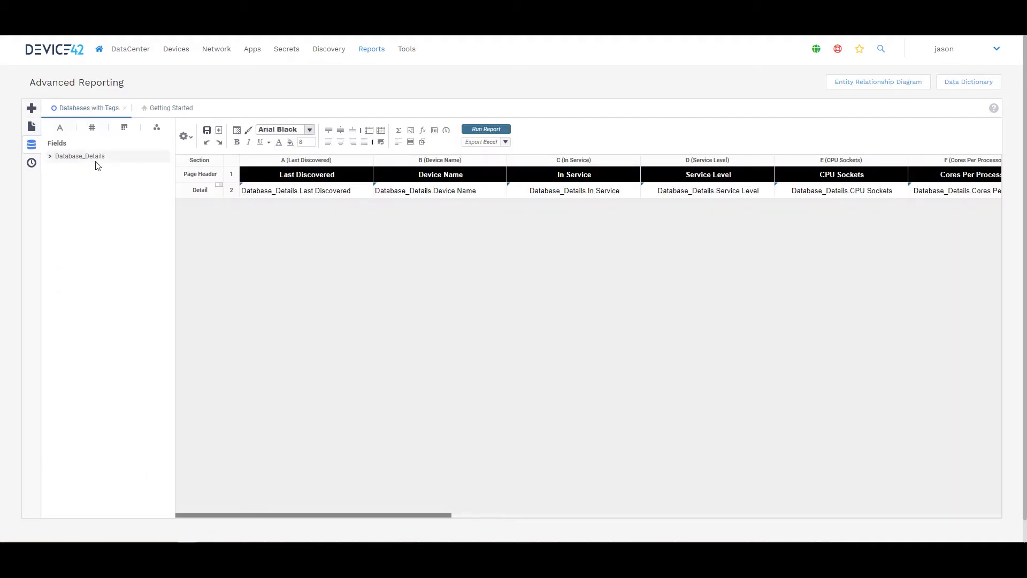
- Open the custom SQL of the report's Database_Details category and review the query through to its end
click(186, 136)
mouse_move(216, 251)
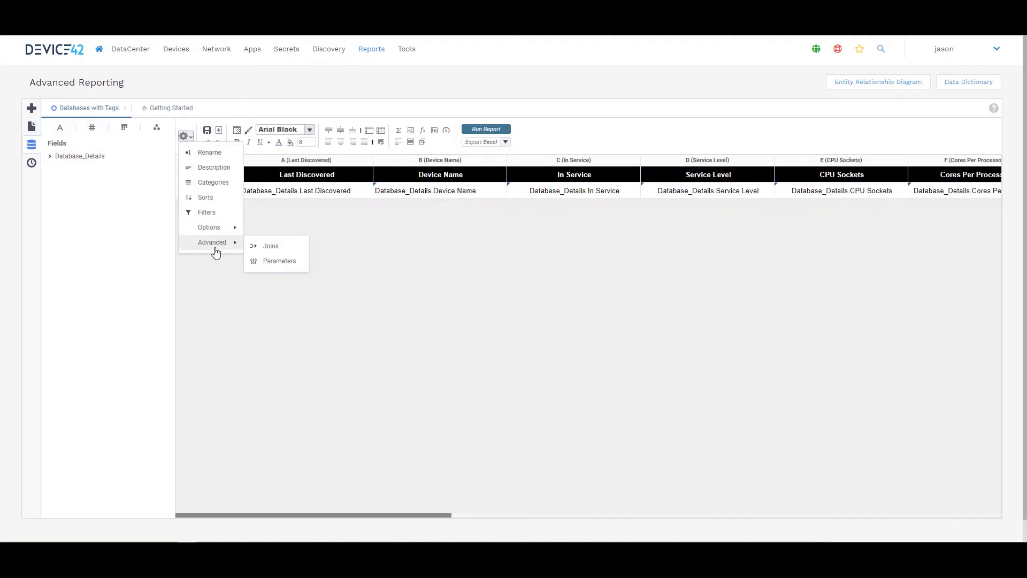
click(219, 187)
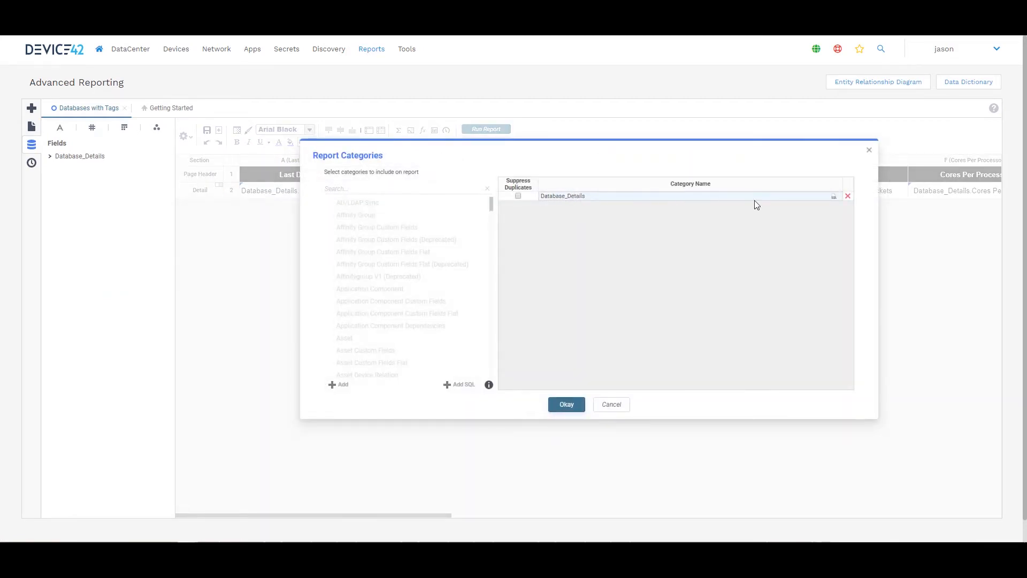
click(833, 199)
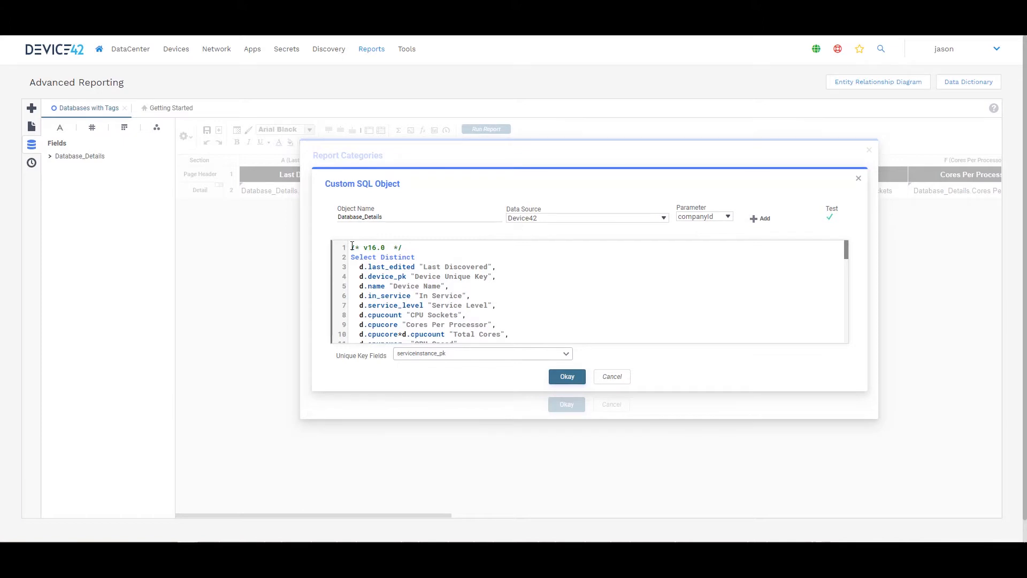
scroll(358, 249, down, 9)
scroll(364, 250, down, 8)
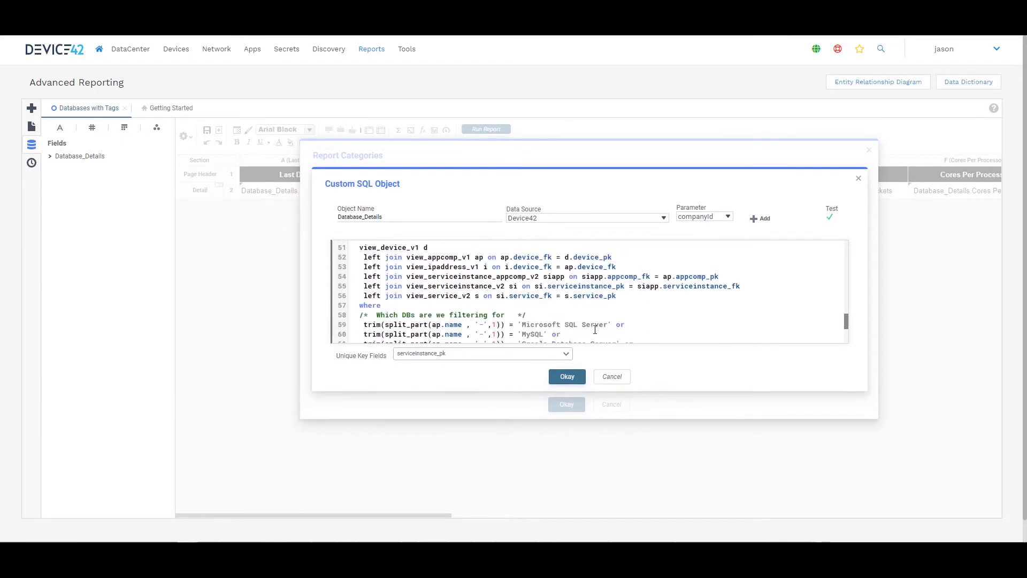
scroll(599, 330, down, 4)
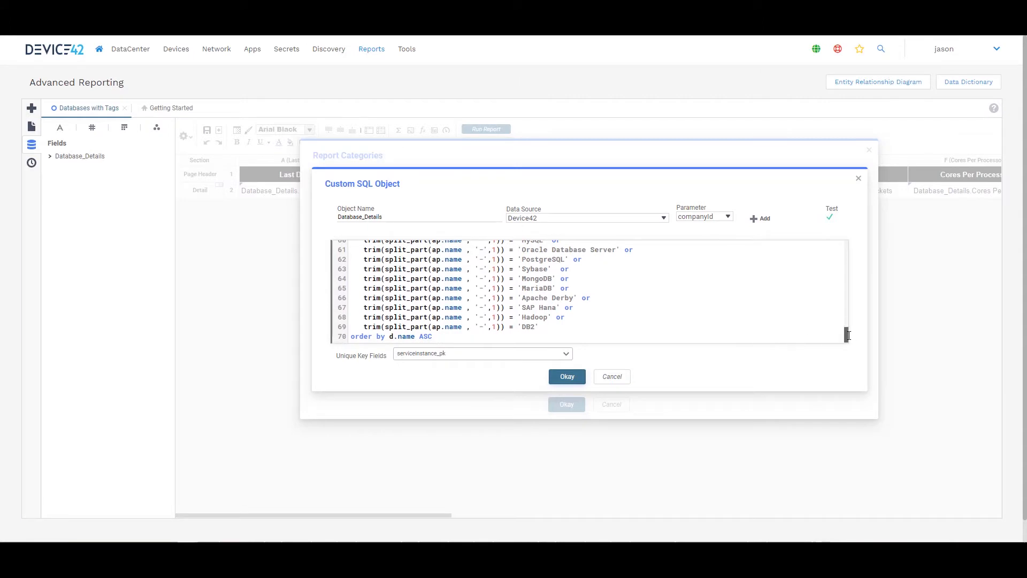
drag(848, 335, 838, 245)
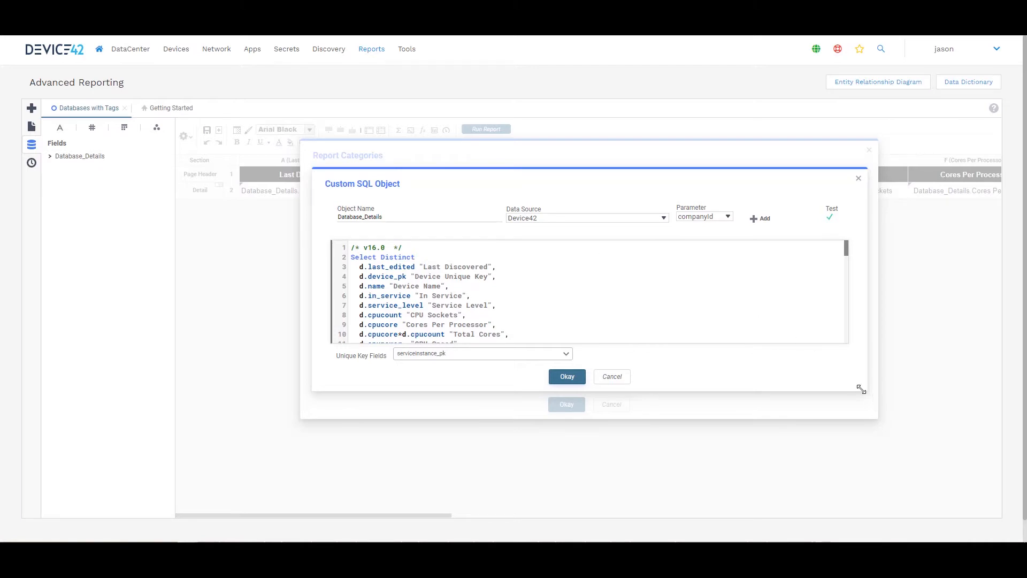
- Enlarge the SQL editor, add the line d.tags "Tags", below the Last Discovered field in the query, and accept the change
drag(864, 387, 884, 428)
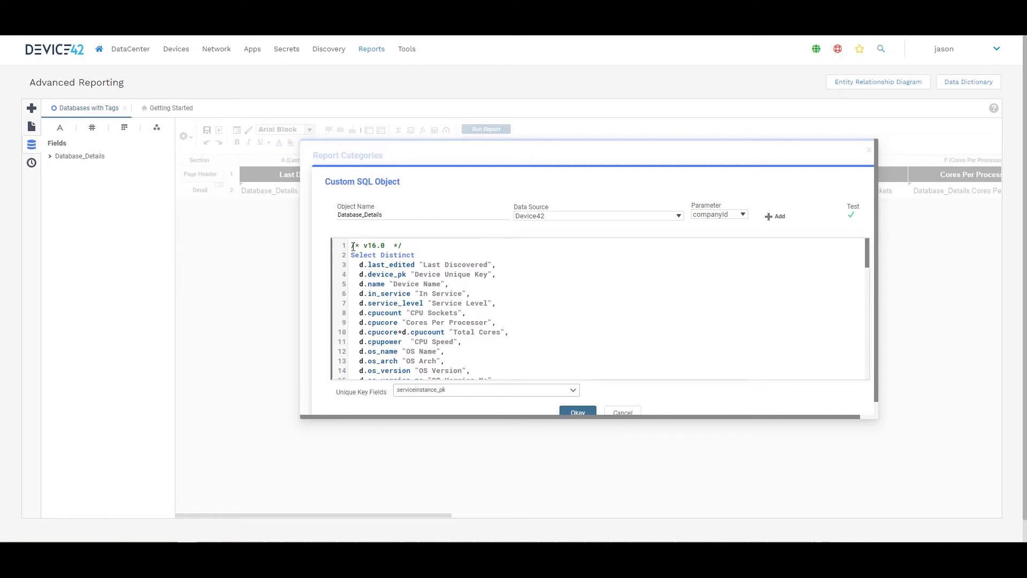
click(551, 262)
key(Return)
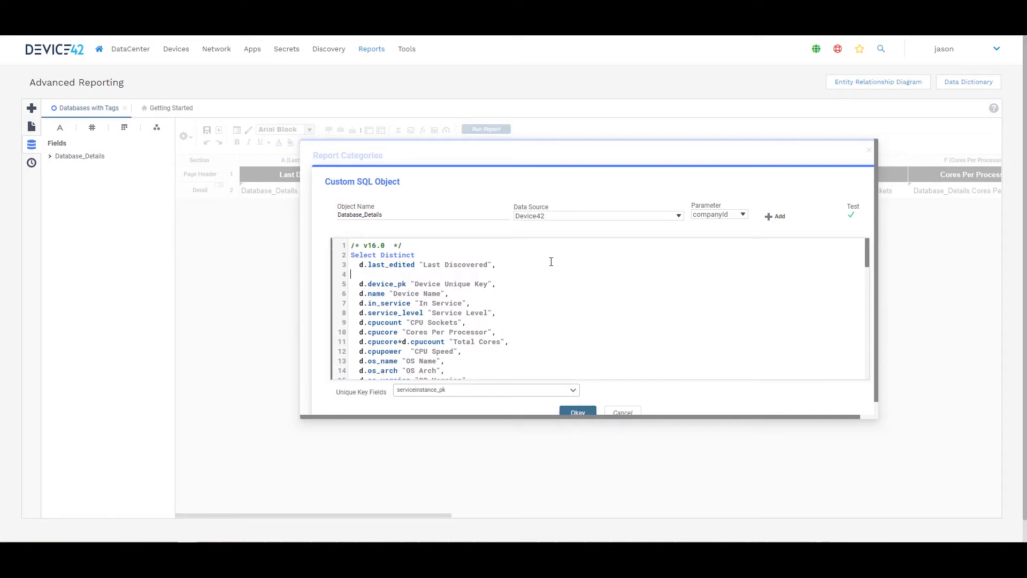
text(d.tags "Tags",)
scroll(551, 261, down, 5)
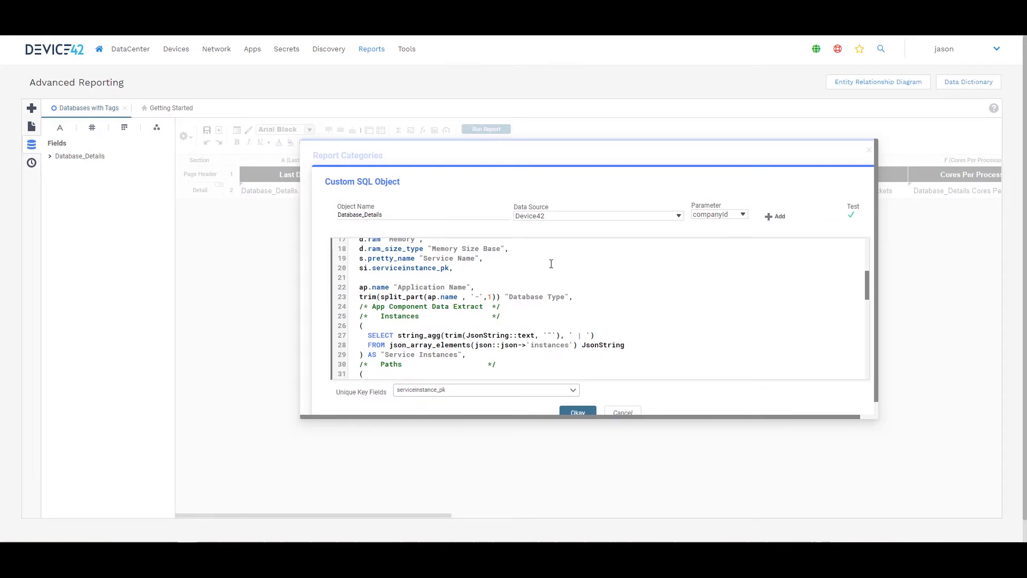
click(575, 413)
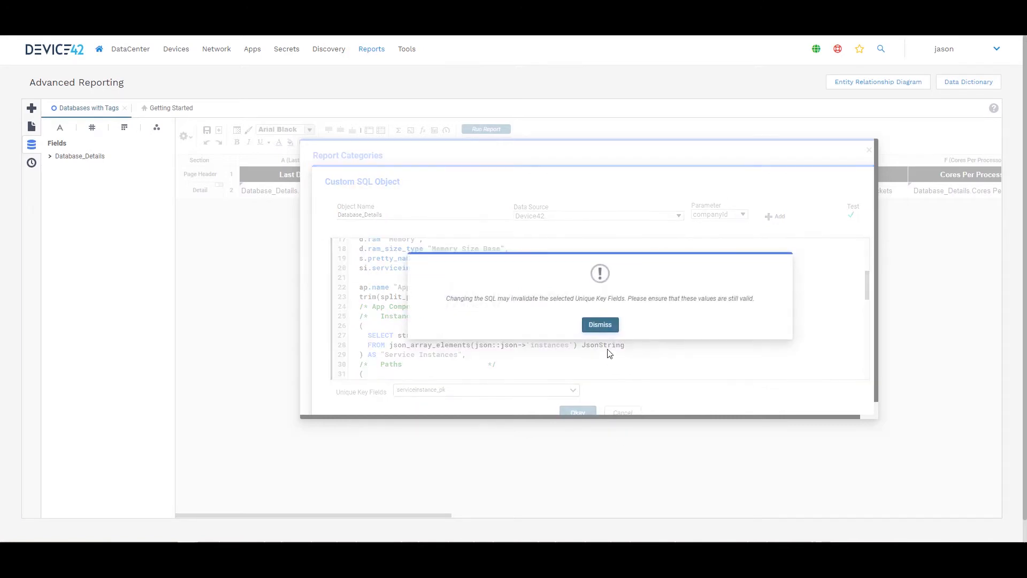
click(608, 334)
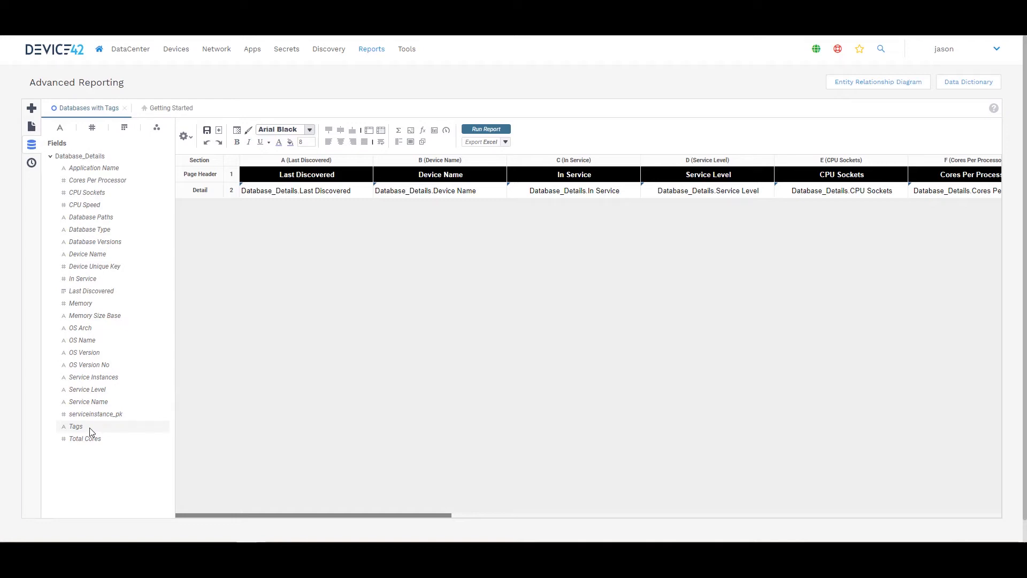
- Insert a column after Device Name and place the Database_Details Tags field in its Detail row
right_click(412, 161)
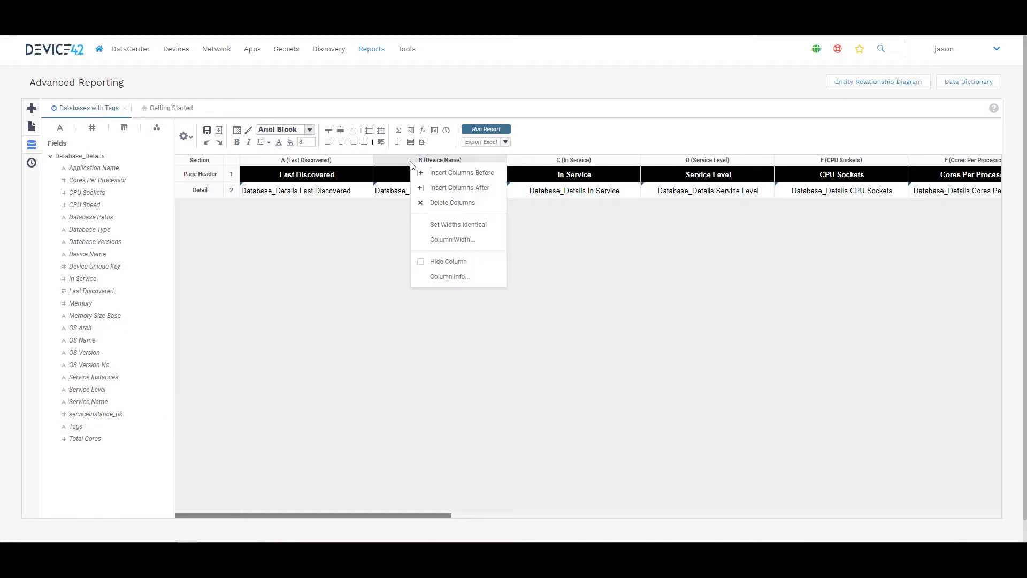
click(438, 189)
drag(99, 428, 532, 194)
- Enter the page header Tags for the new column and widen it so the field name fits on one line
click(543, 176)
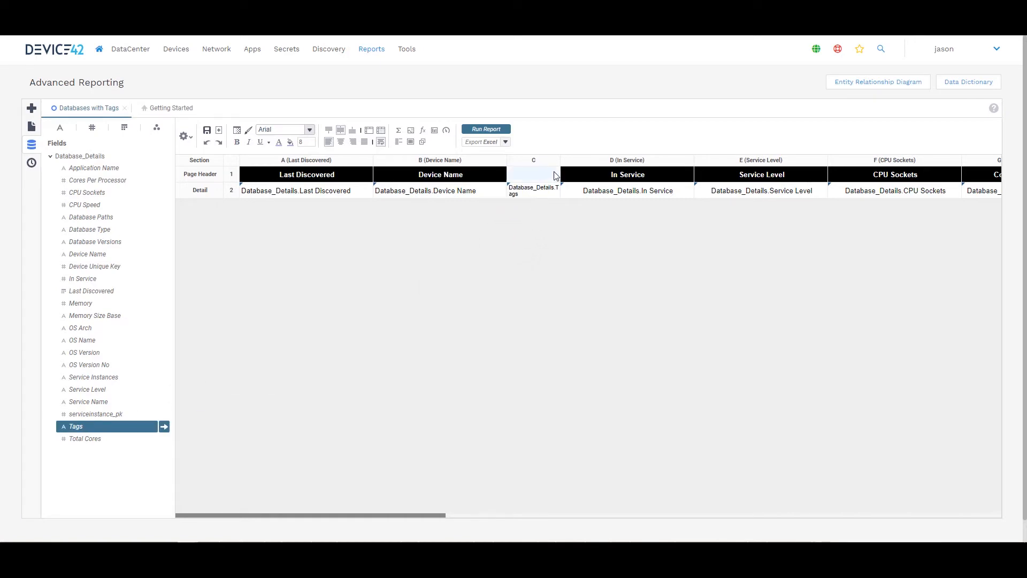
text(Tags)
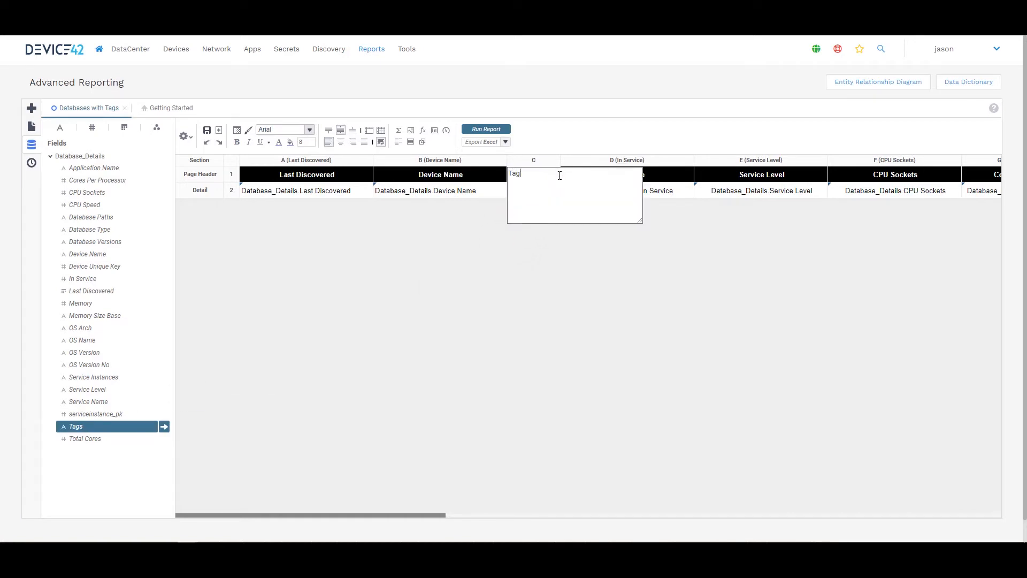
click(538, 245)
drag(559, 159, 608, 160)
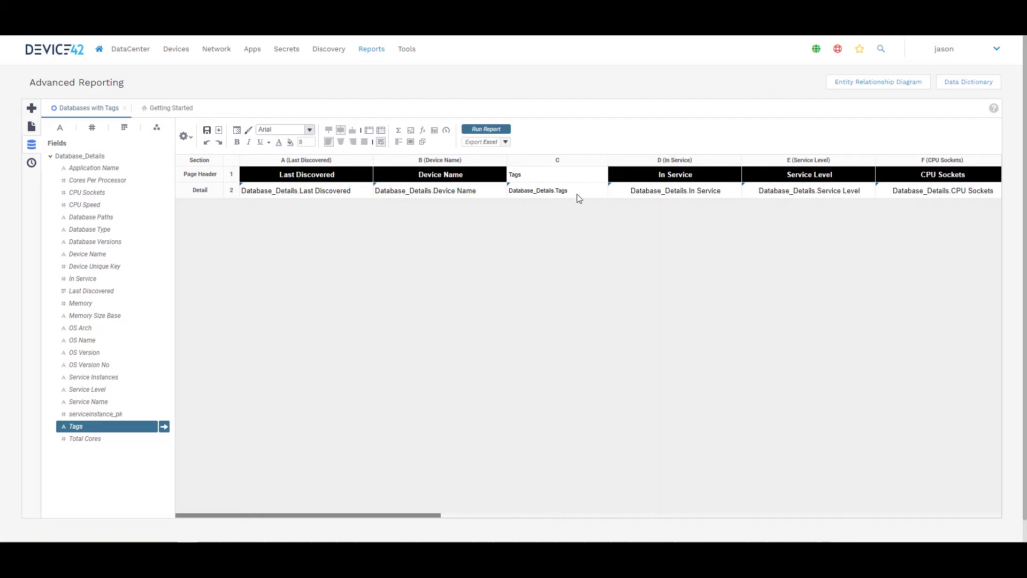
click(652, 179)
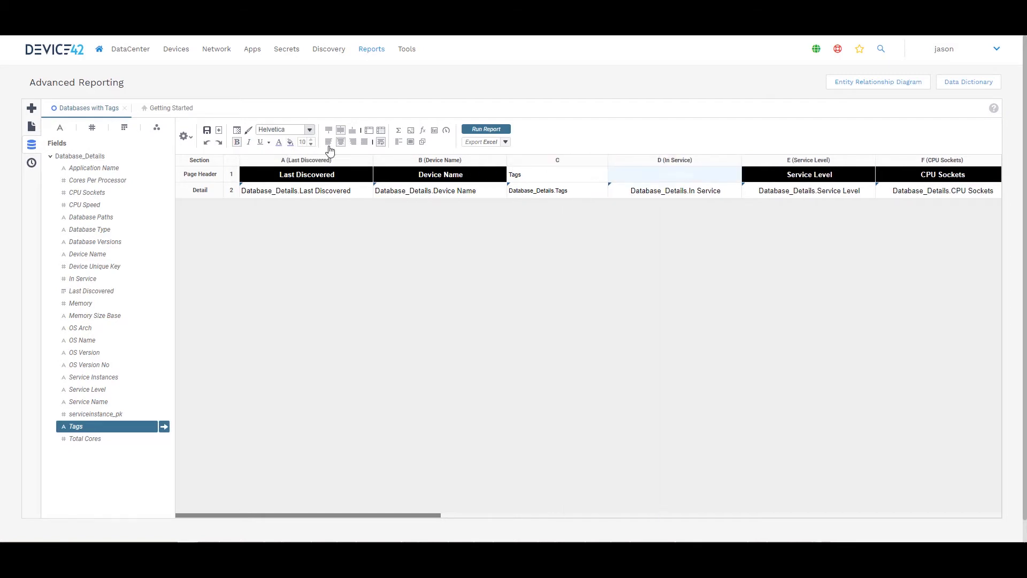
click(579, 179)
click(654, 330)
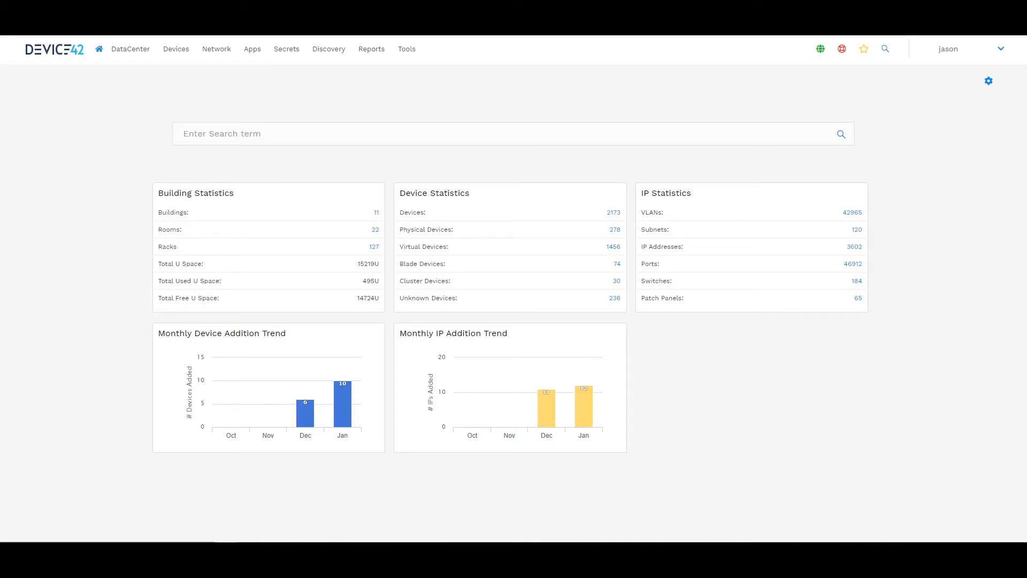
- Open the saved DOQL queries, look through the list to its end, and start adding a new saved query
click(415, 51)
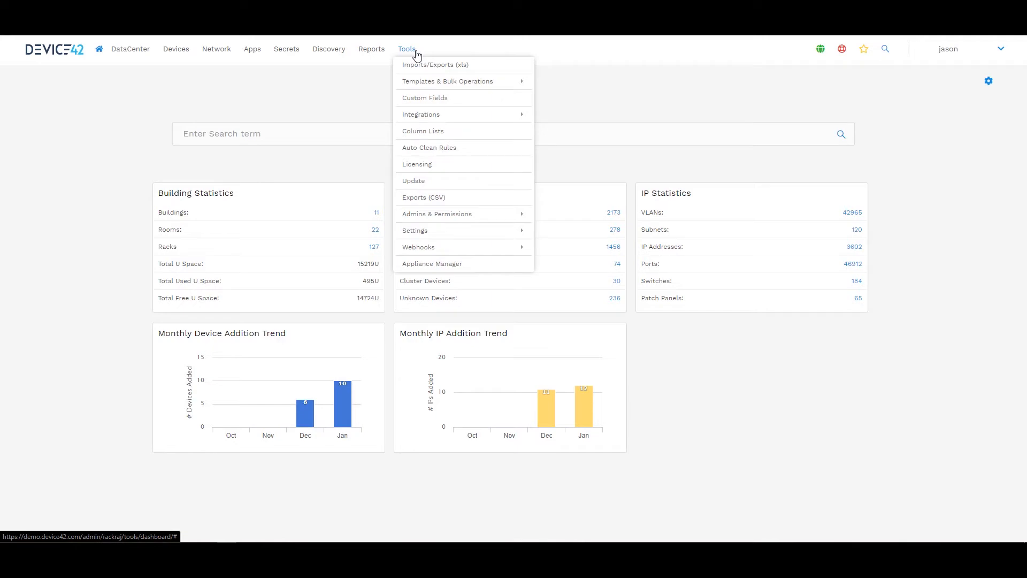
mouse_move(426, 115)
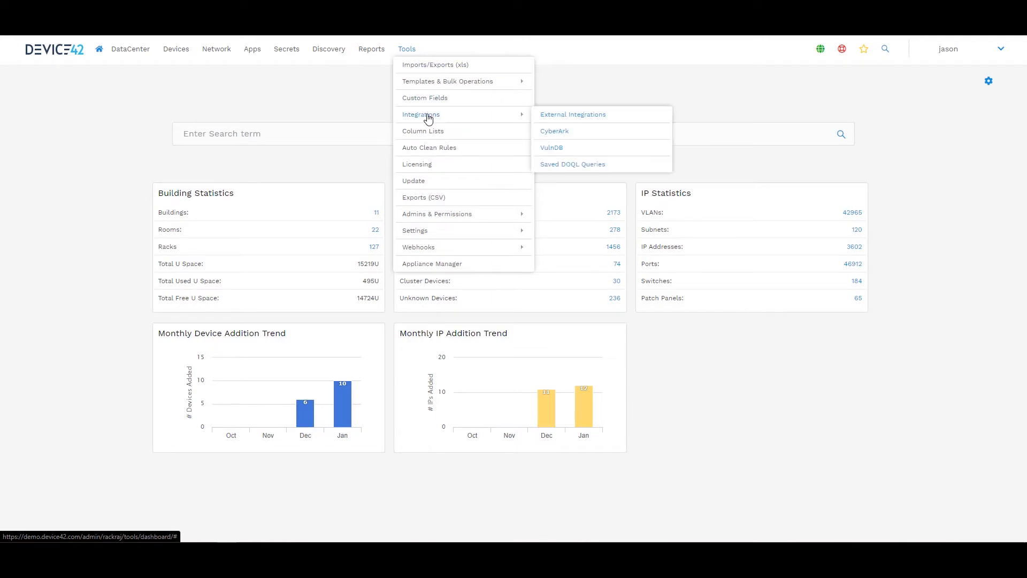
click(573, 164)
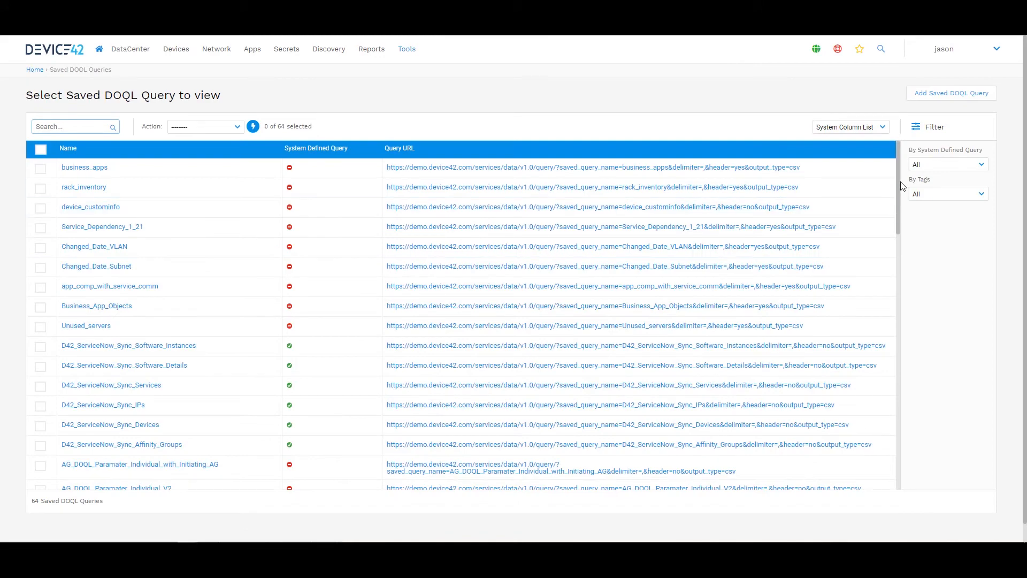
drag(898, 185, 911, 473)
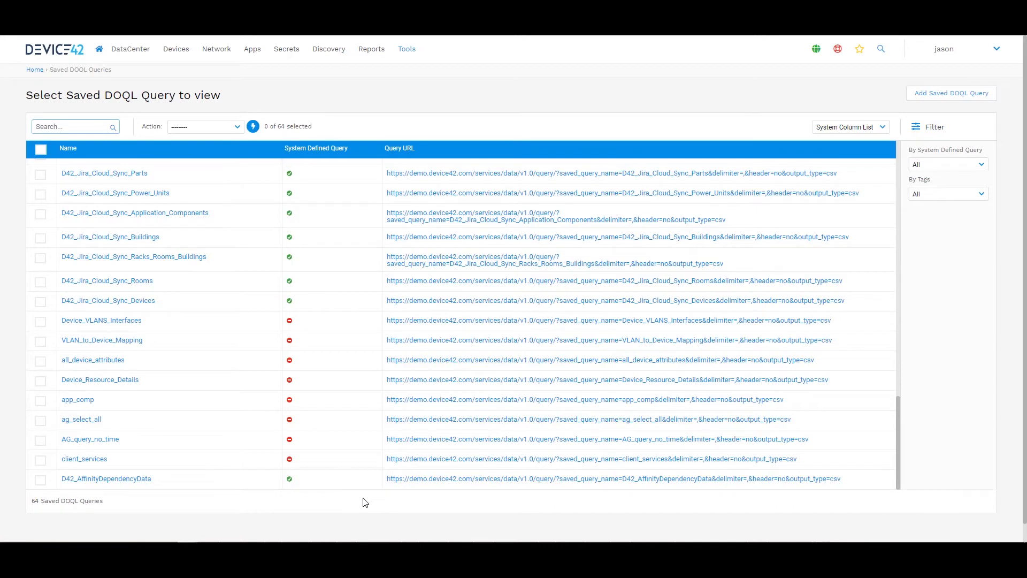
click(957, 100)
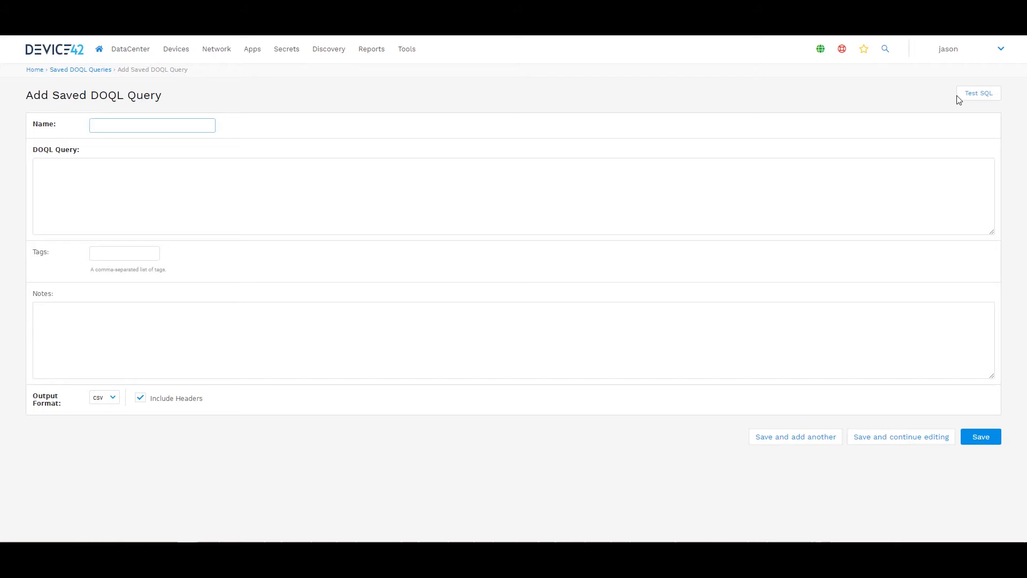
- Open the viewer schema's Data Dictionary and search it for view_device_v1
mouse_move(843, 53)
mouse_move(862, 151)
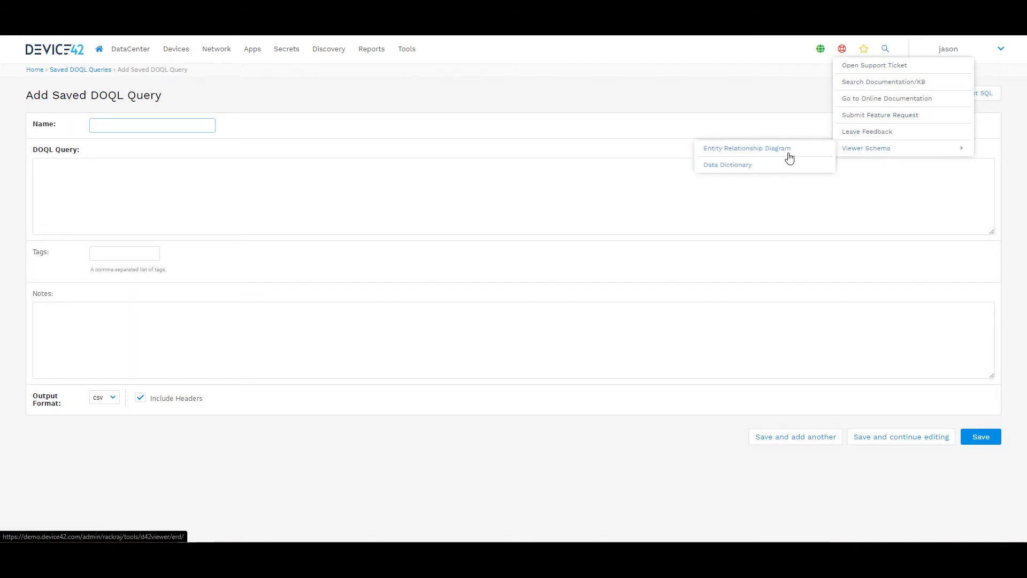
click(741, 176)
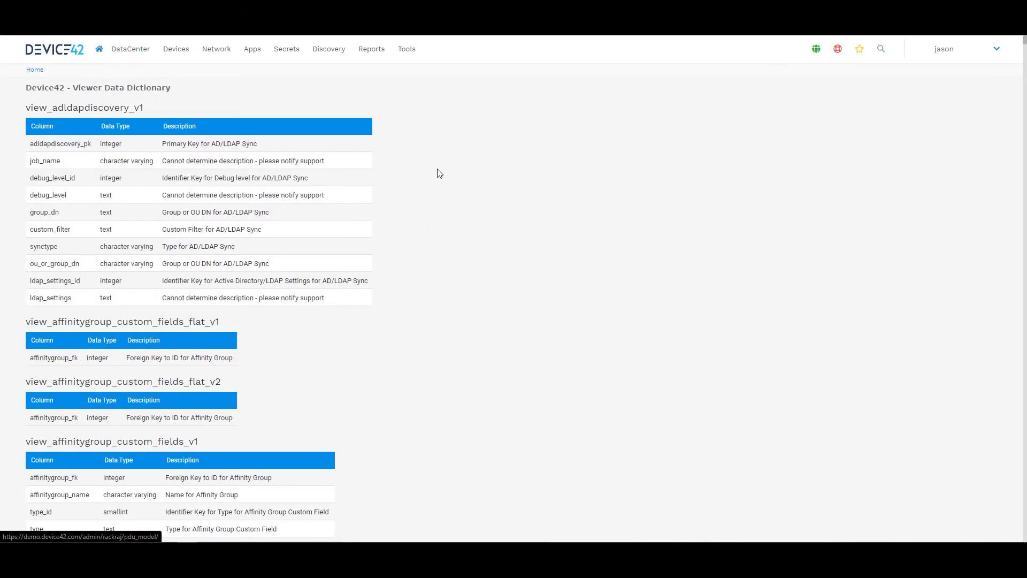
scroll(433, 171, down, 2)
scroll(447, 193, up, 1)
scroll(447, 193, down, 1)
key(ctrl+f)
text(view)
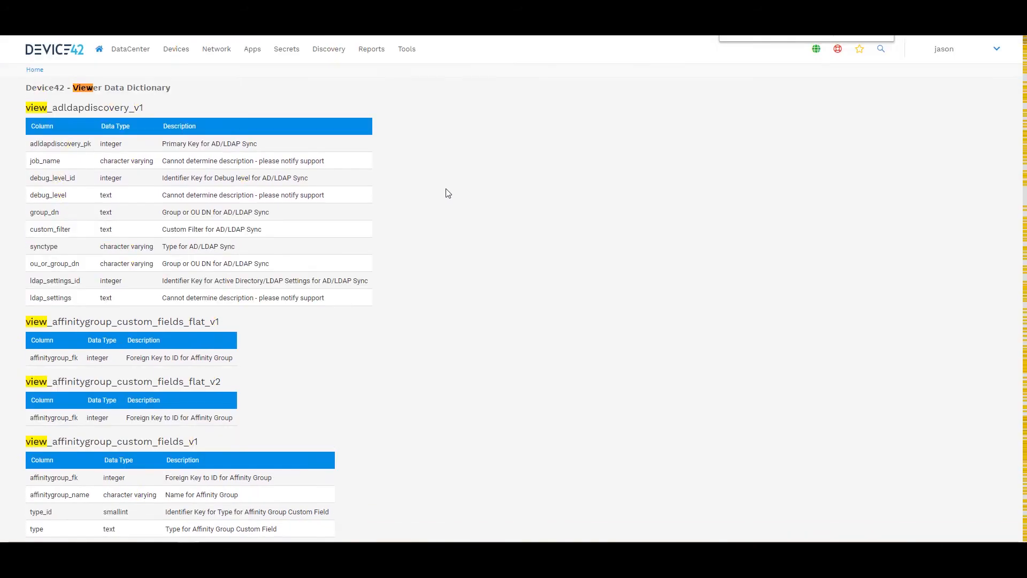
text(_device_)
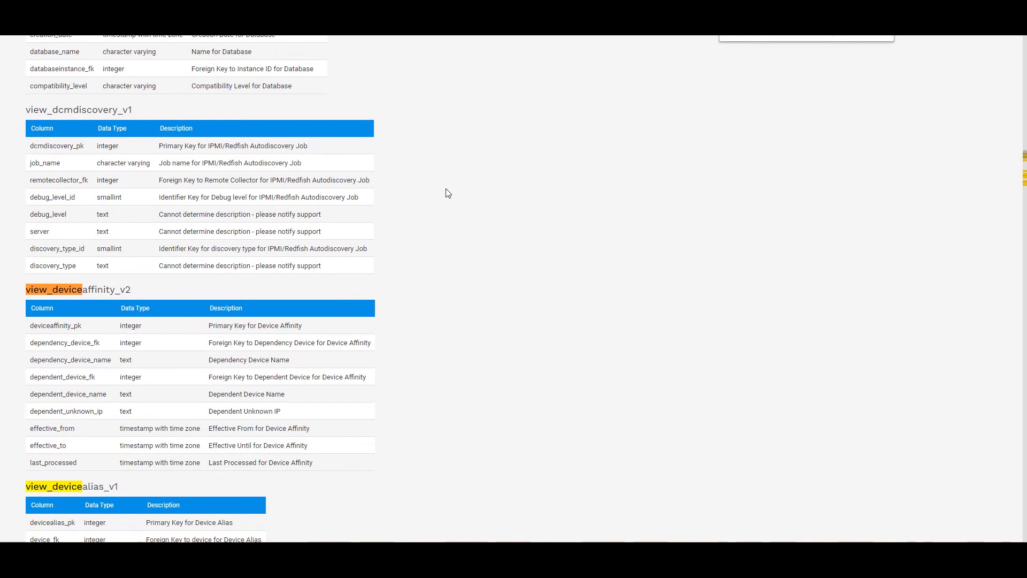
text(v1)
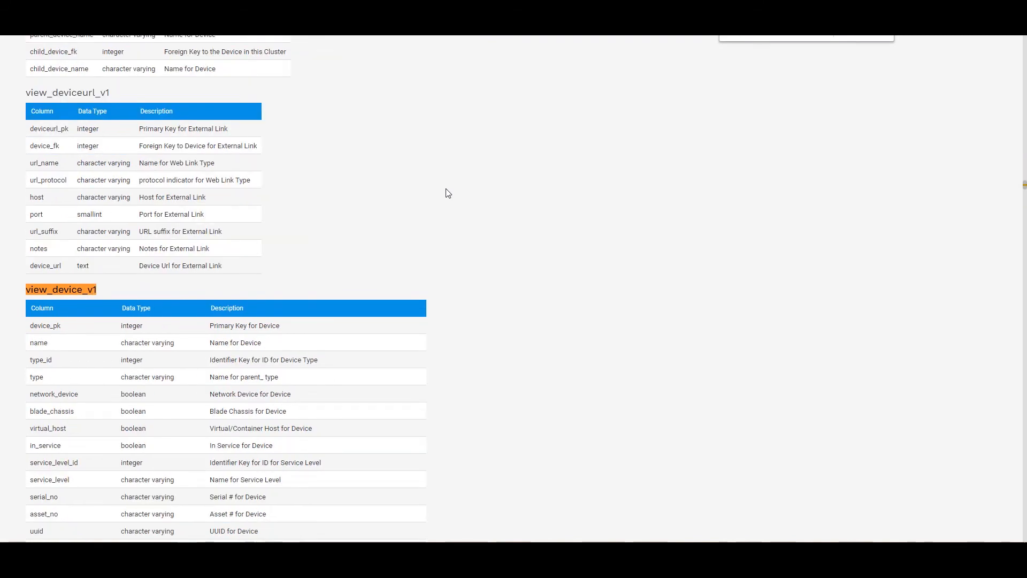
- Examine the columns available in view_device_v1, including the tags and CPU fields
scroll(284, 293, down, 4)
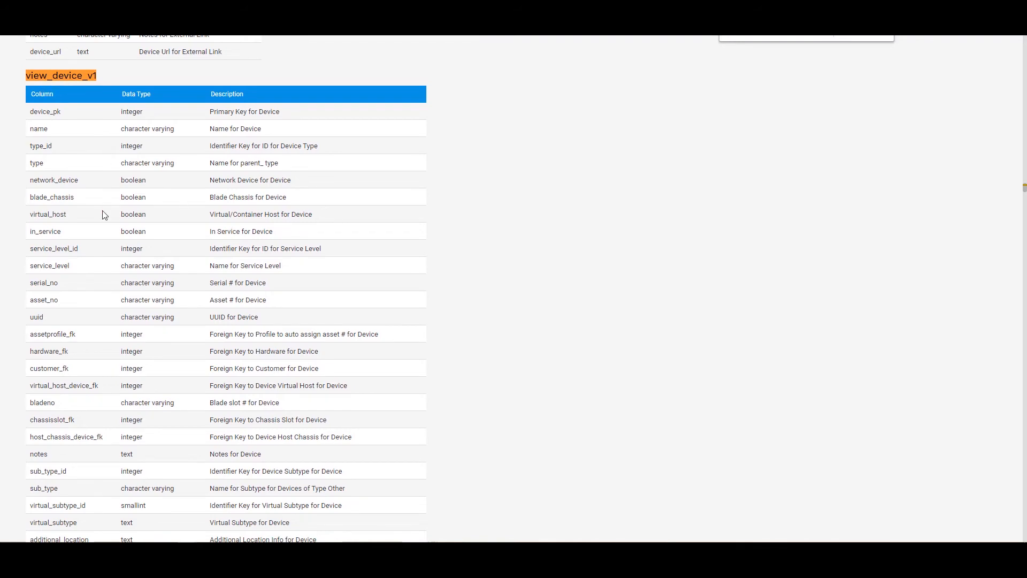
scroll(105, 215, down, 6)
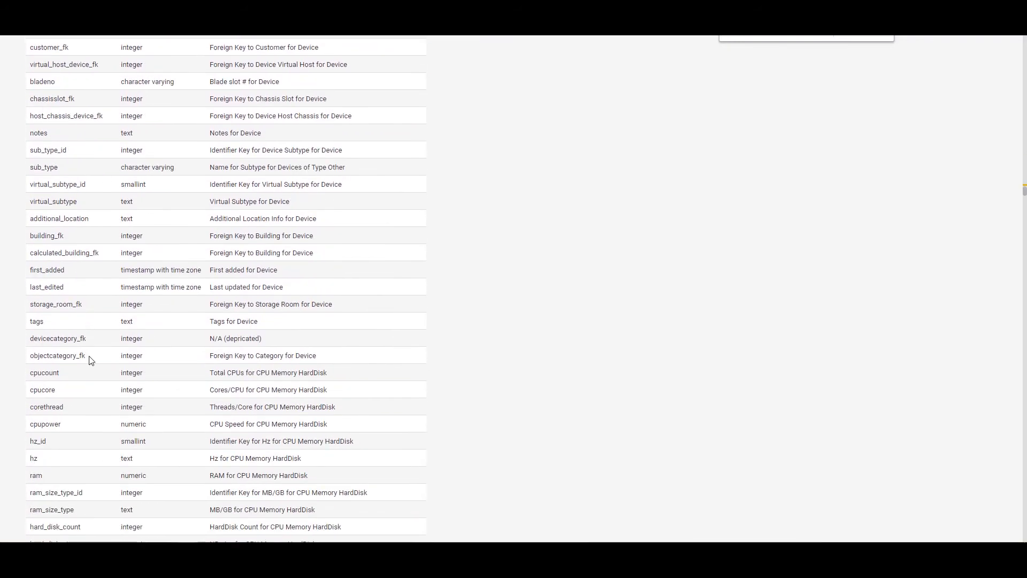
scroll(222, 468, down, 3)
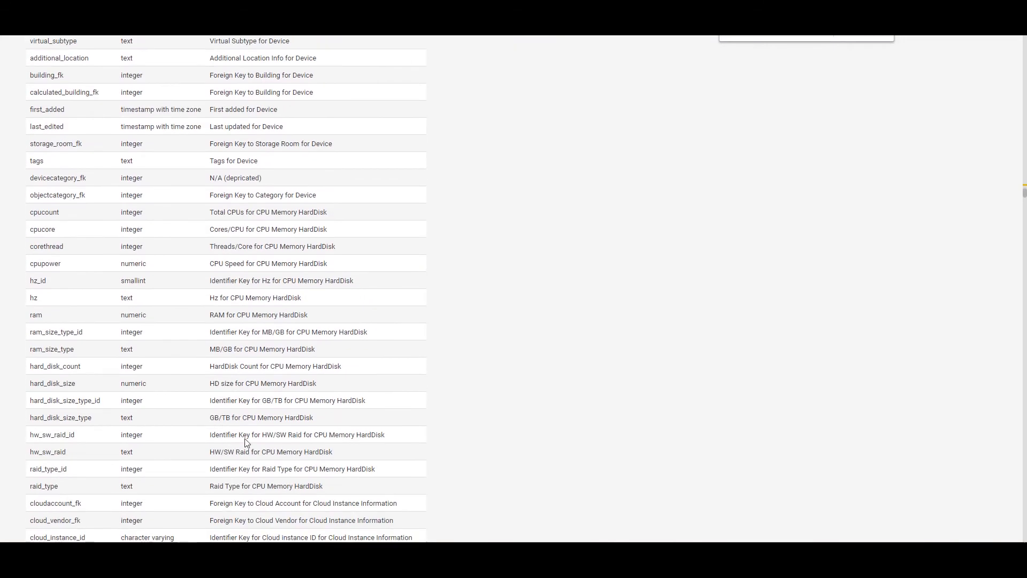
scroll(332, 398, up, 5)
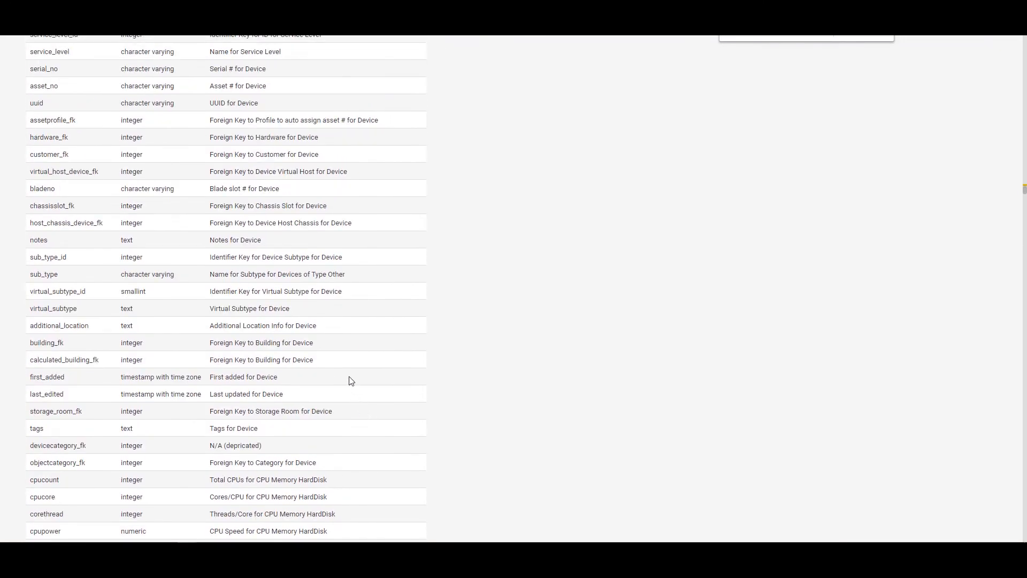
scroll(350, 379, up, 1)
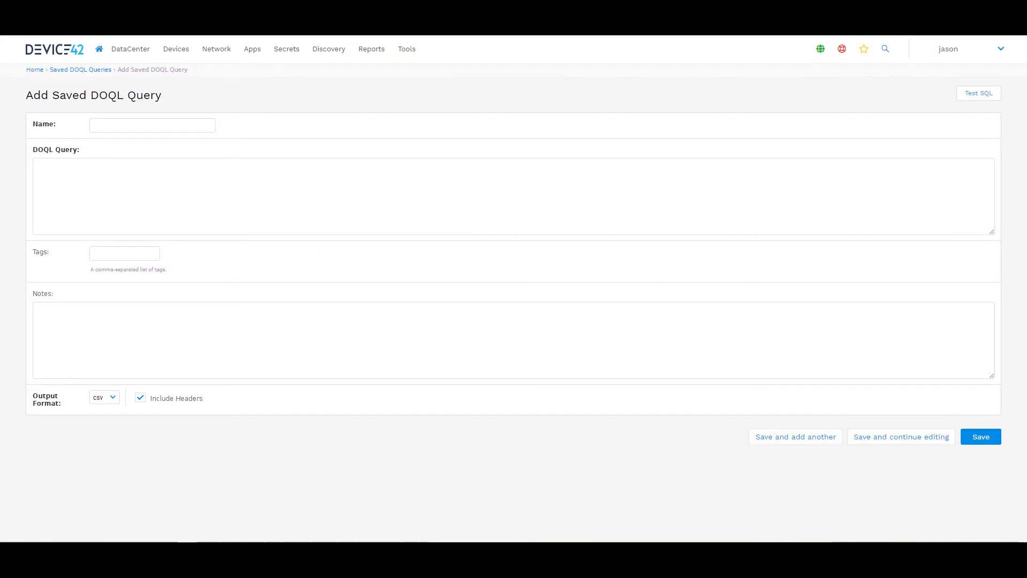
- Name the new saved DOQL query Device_CPU_OS_Tags
click(125, 124)
text(Device)
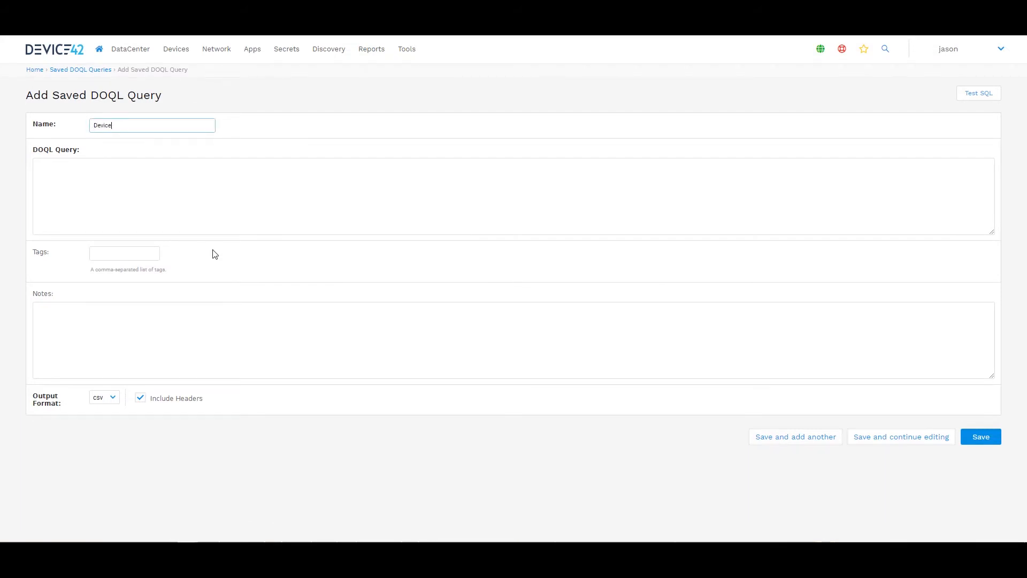
text(_CPU_OS_Tags)
- Write the query's select list: d.name "Name", d.tags "Tags", d.cpucount "CPU Count", d.osname "OS", one column per line
click(150, 218)
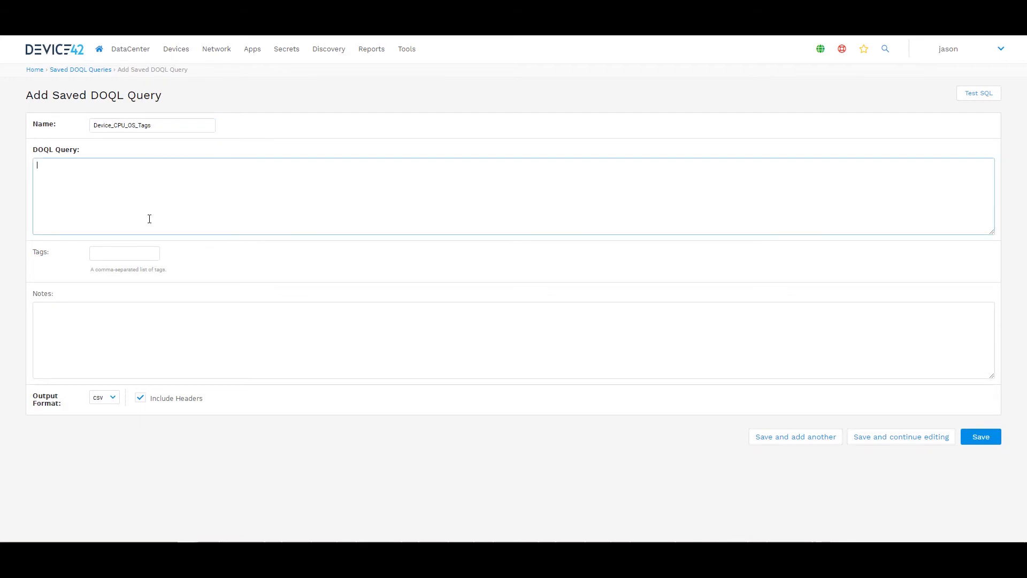
text(select)
text(.nam)
key(BackSpace)
key(BackSpace)
key(BackSpace)
key(BackSpace)
text(Name", )
text(d.tags ")
text(Tags)
text(d.cpucount "CPU Count", d.osname "OS")
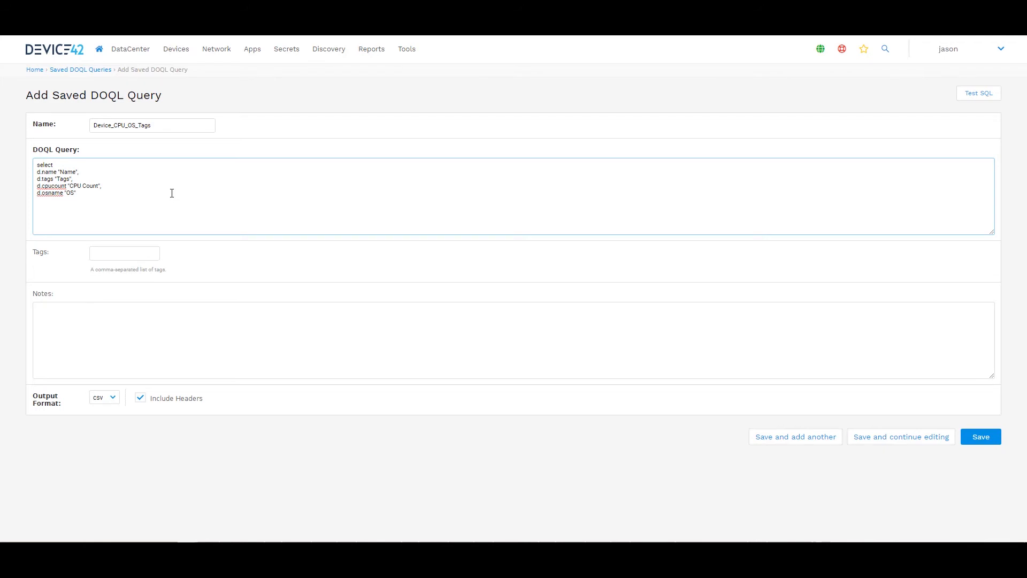
- Complete the query with the lines "from view_device_v1 d" and "order by d.device_pk"
text(from)
text( view_device_v)
text(1 d )
text(orde)
text(r by device)
key(BackSpace)
key(BackSpace)
text(.device_pk)
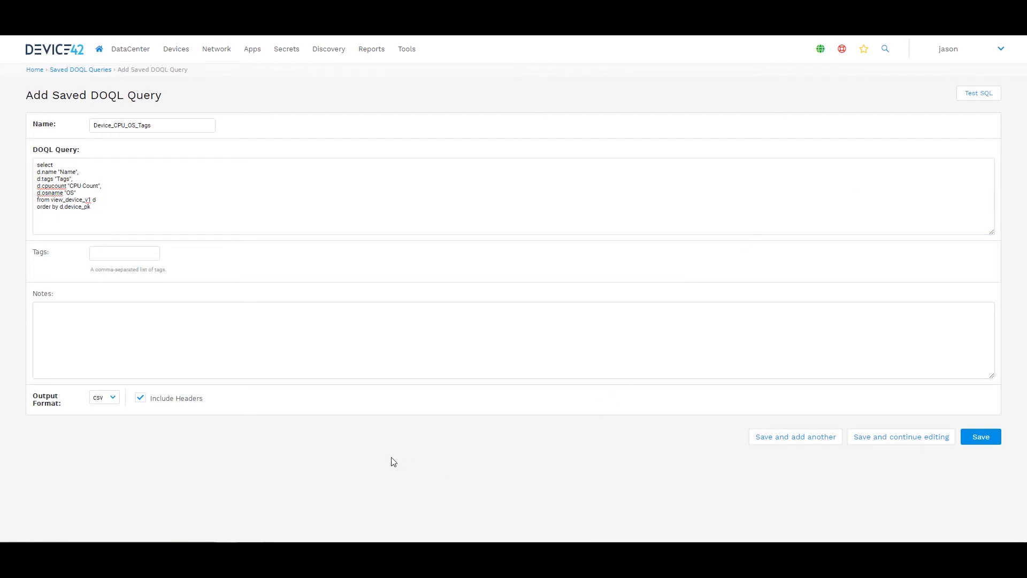
- Check the optional fields and output formats, keep csv with headers, and try to save the query with editing kept open
click(131, 252)
click(180, 323)
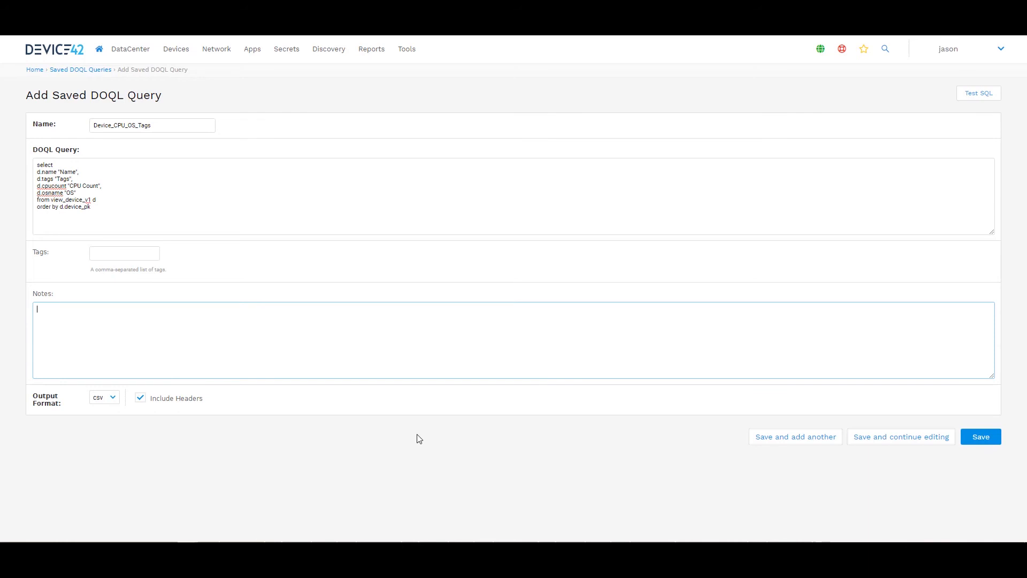
click(100, 400)
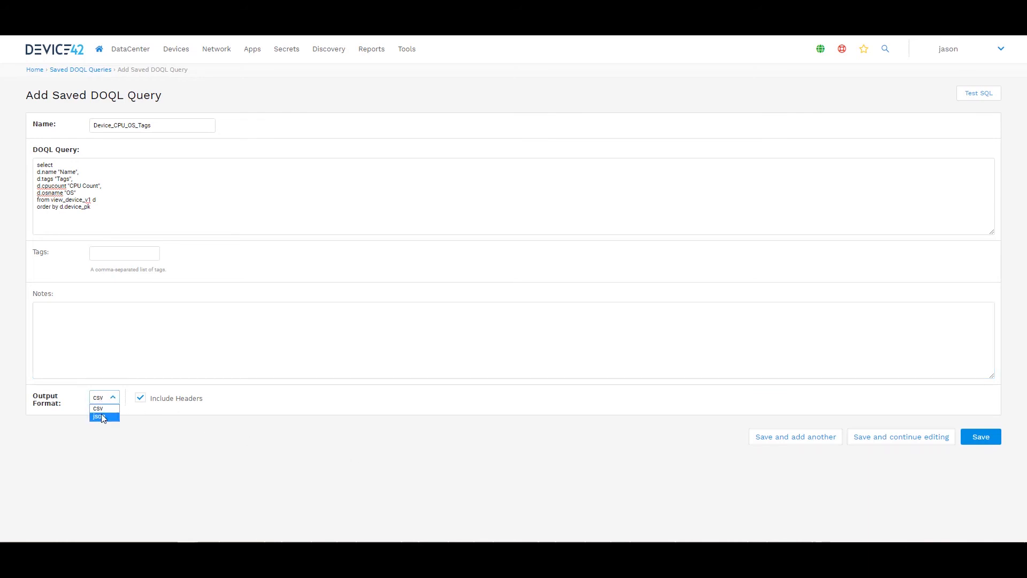
click(322, 412)
click(109, 399)
click(180, 433)
click(144, 440)
click(934, 439)
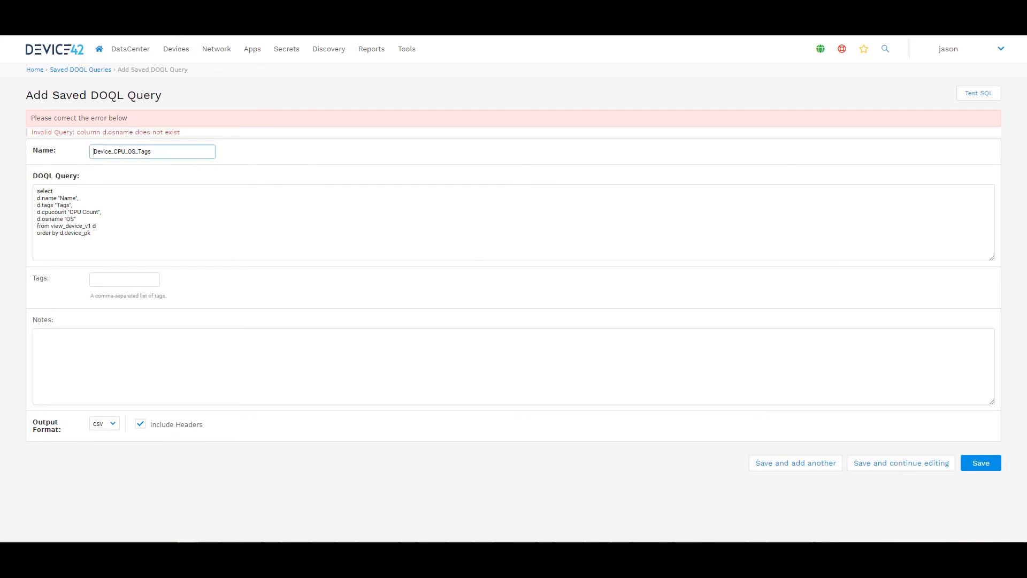
- Look up the column name for the operating system name under view_device_v1 in the Data Dictionary
key(ctrl+Tab)
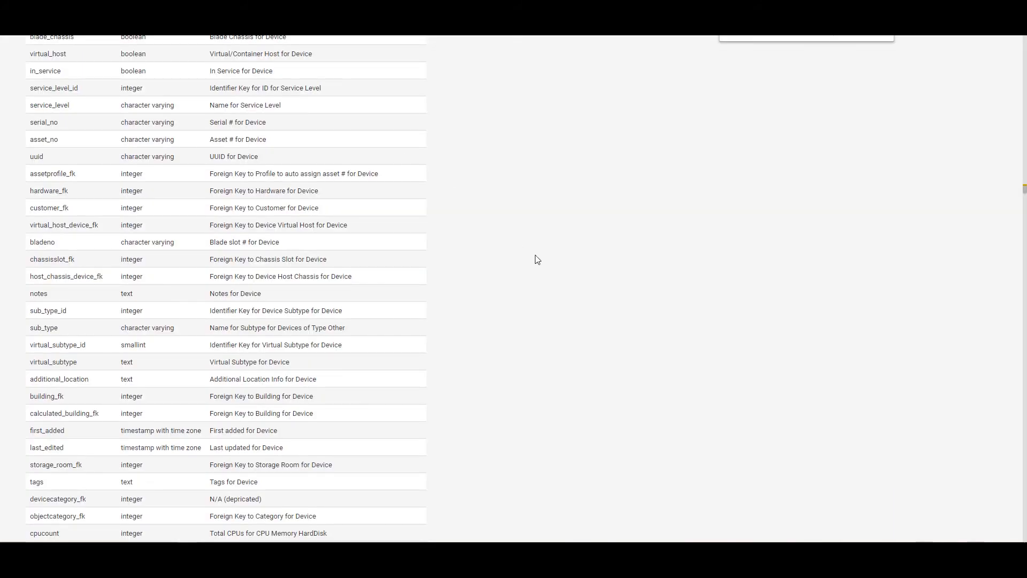
scroll(392, 382, up, 2)
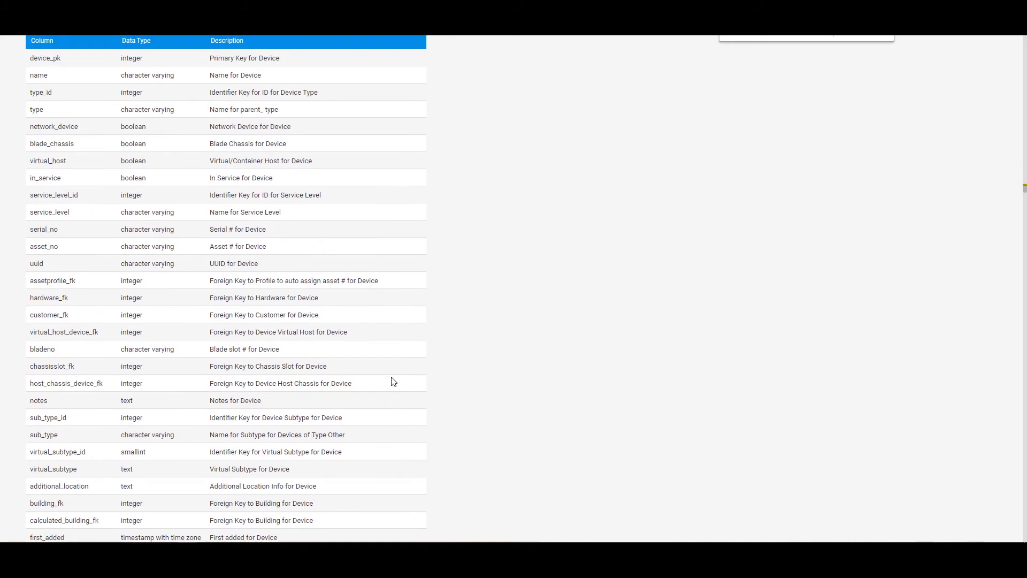
scroll(392, 382, down, 6)
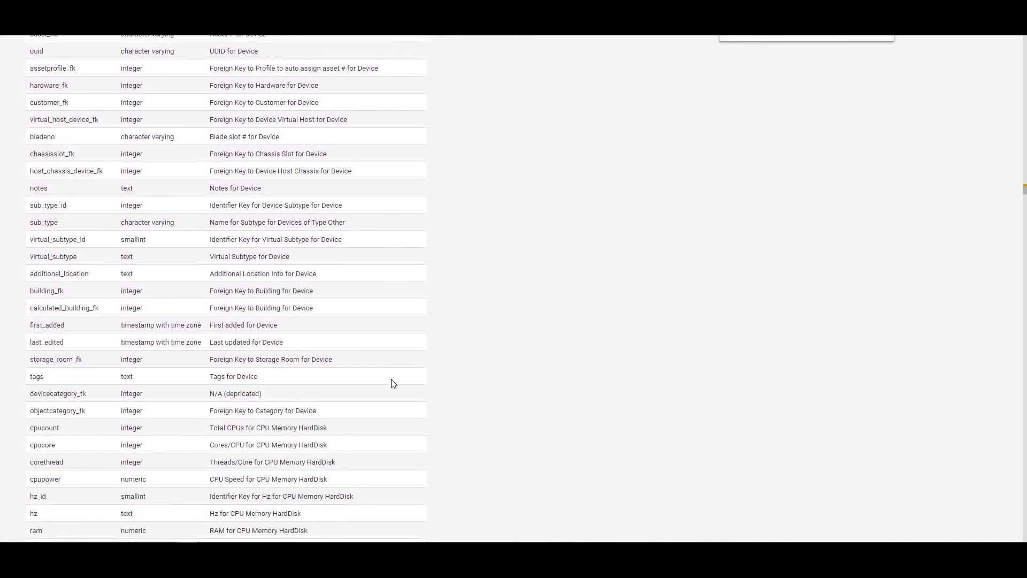
scroll(392, 383, down, 8)
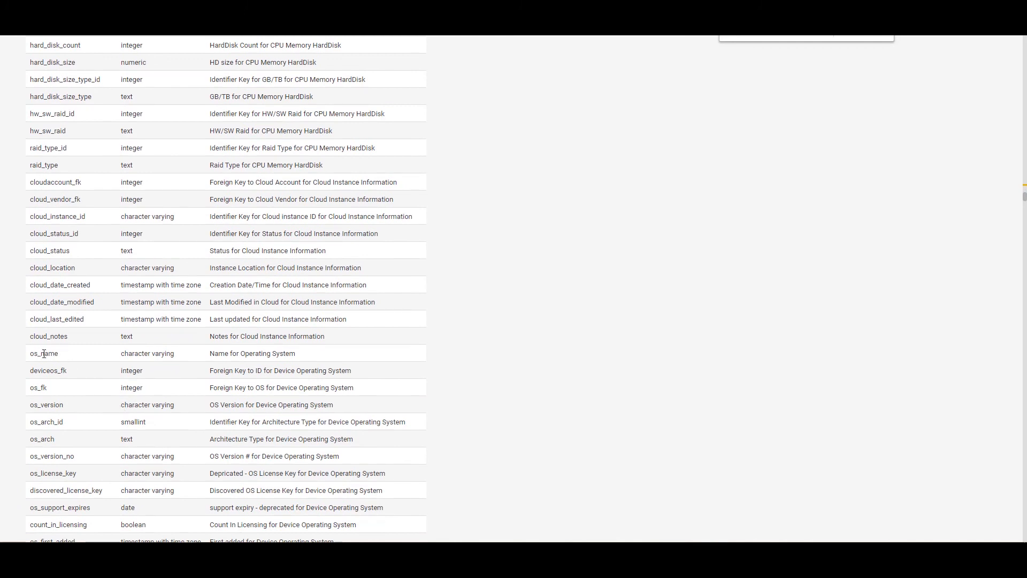
- Change the query's OS column to d.os_name, save it with editing kept open, and test its SQL
click(56, 24)
click(48, 219)
text(_name "OS)
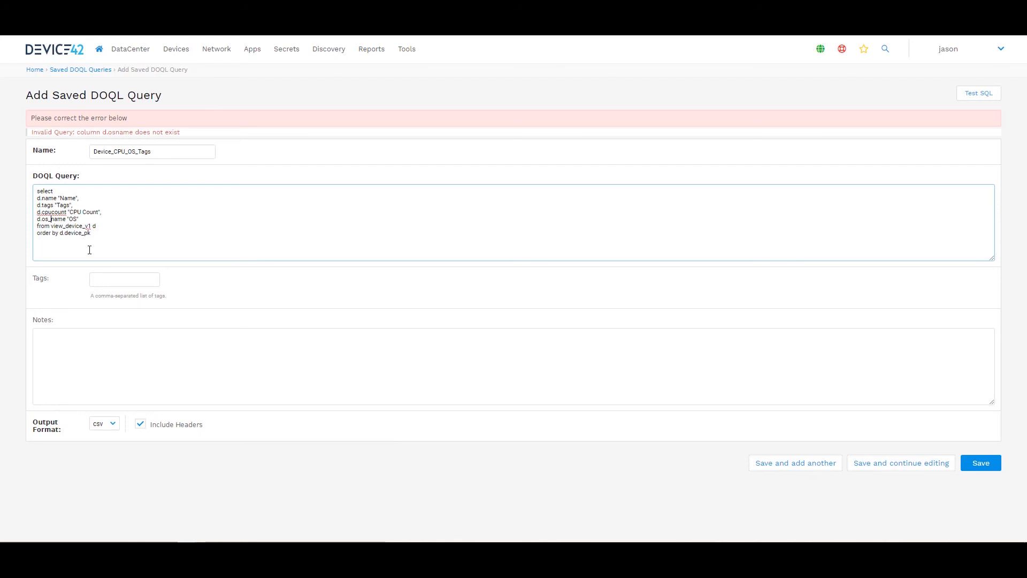
click(913, 463)
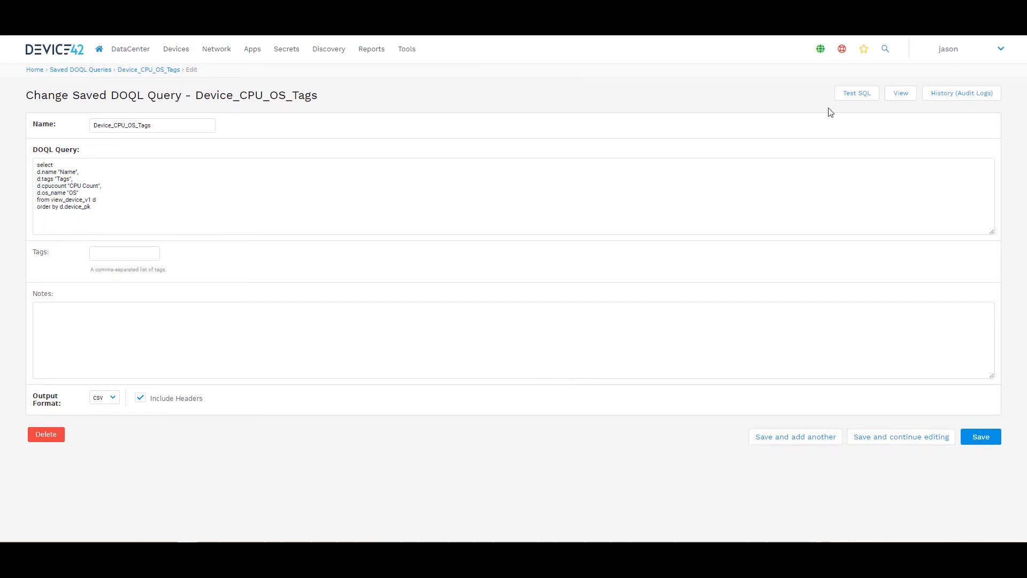
click(851, 98)
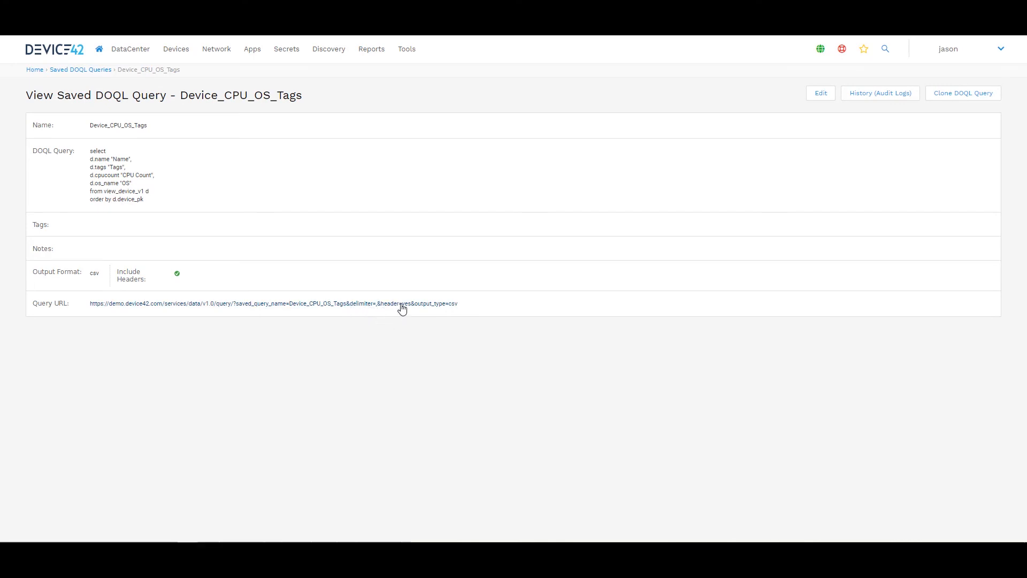
- Run the saved Device_CPU_OS_Tags query from its query URL and open the downloaded CSV file
click(438, 303)
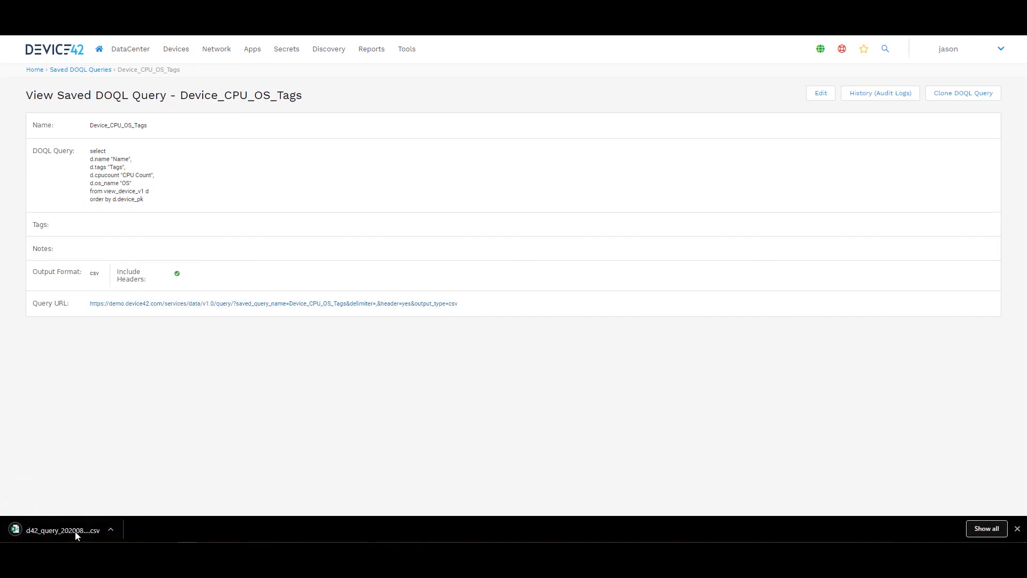
click(75, 532)
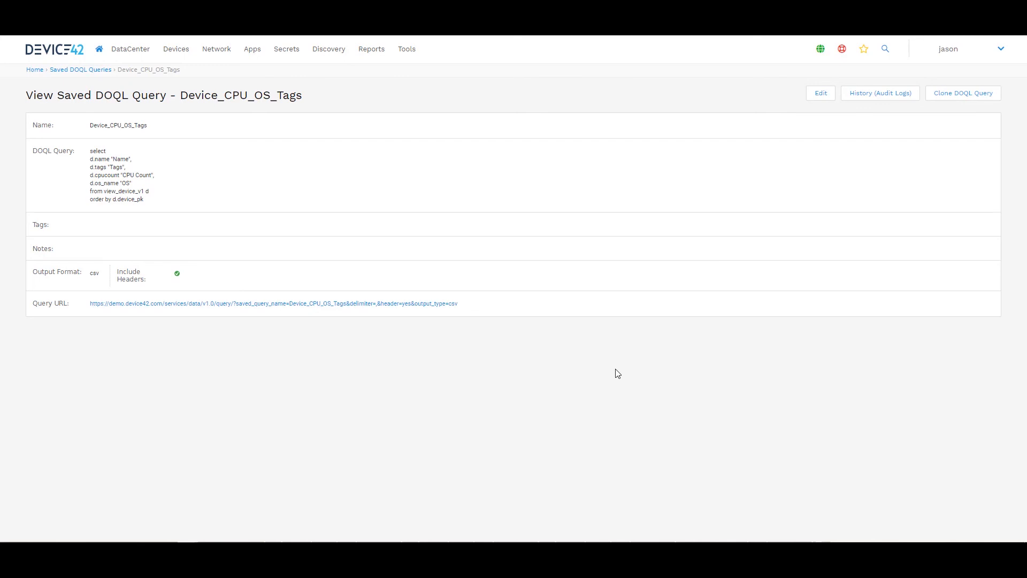
- Go to Device42's GitHub page in a new browser tab, filter the repositories by "doql" and open DOQL_scripts_examples
key(ctrl+t)
text(githu)
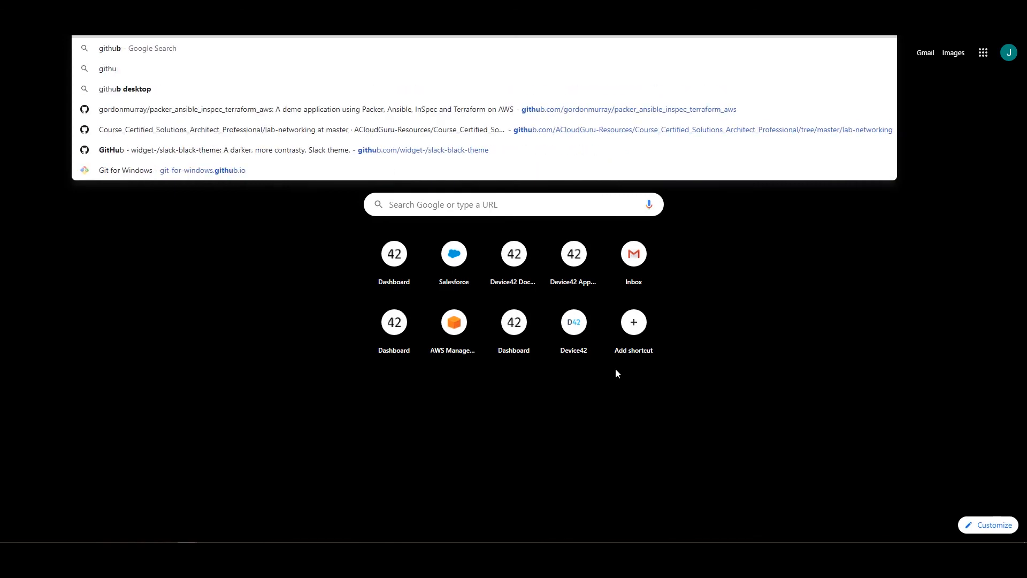
key(Return)
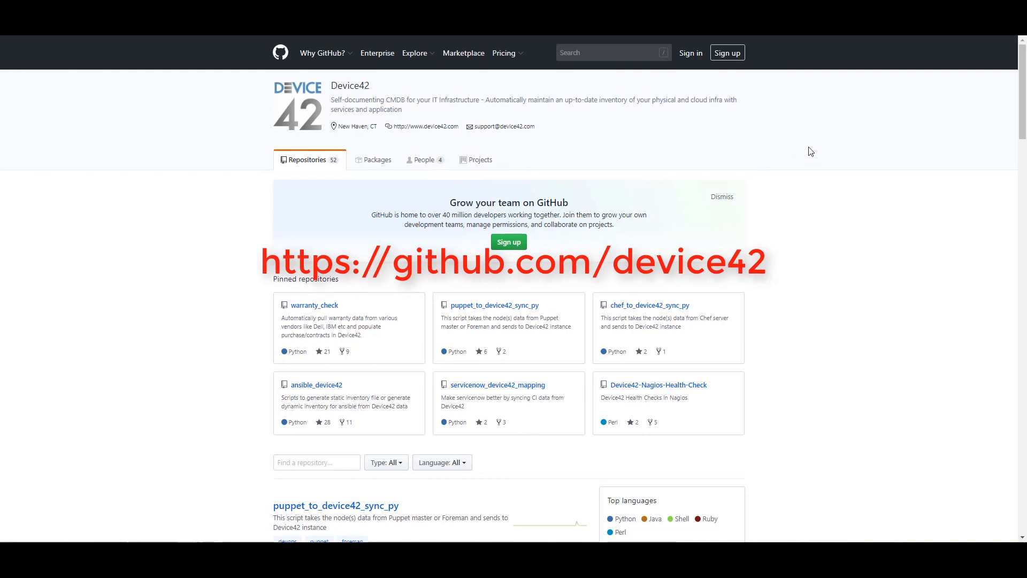
scroll(885, 170, down, 4)
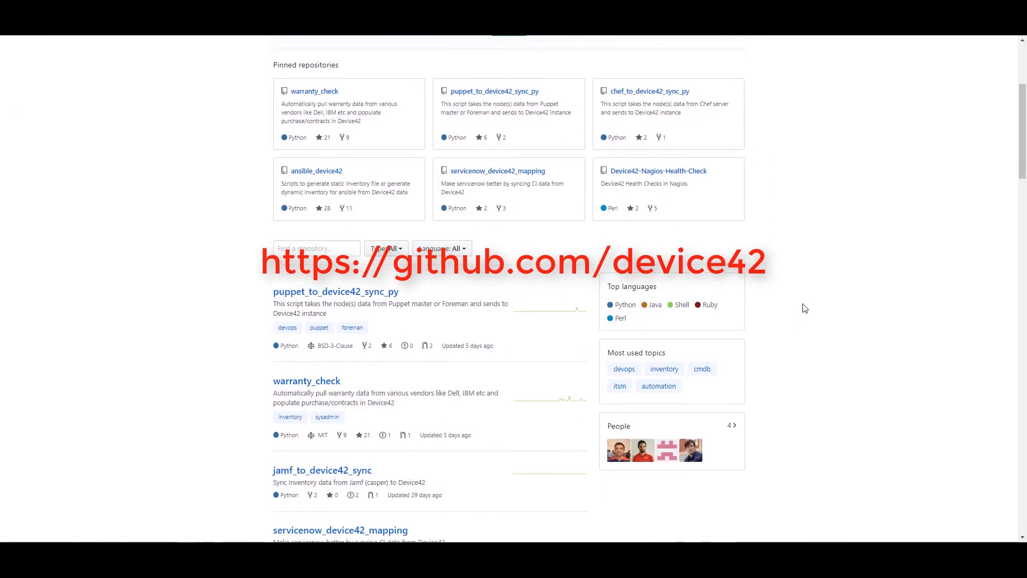
click(308, 244)
text(doql)
click(336, 328)
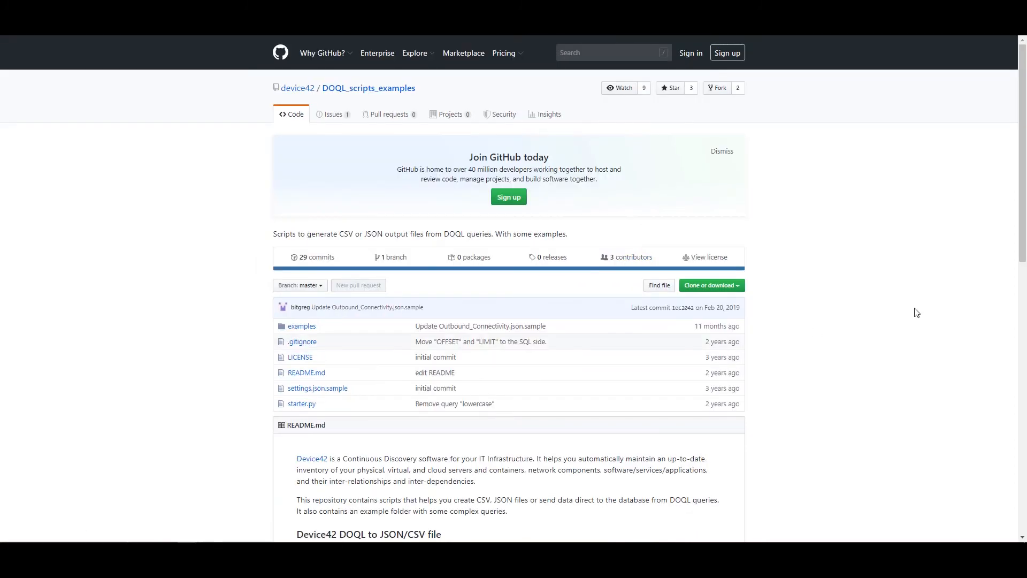
- Review the repository's README on exporting DOQL to JSON/CSV and open the examples folder
scroll(913, 314, down, 5)
scroll(432, 198, up, 1)
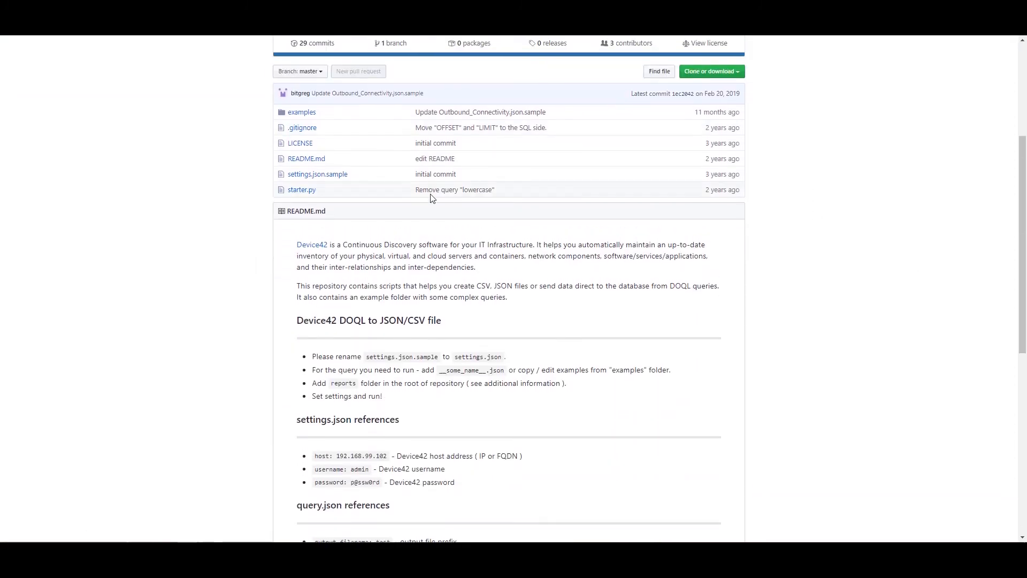
scroll(438, 235, down, 2)
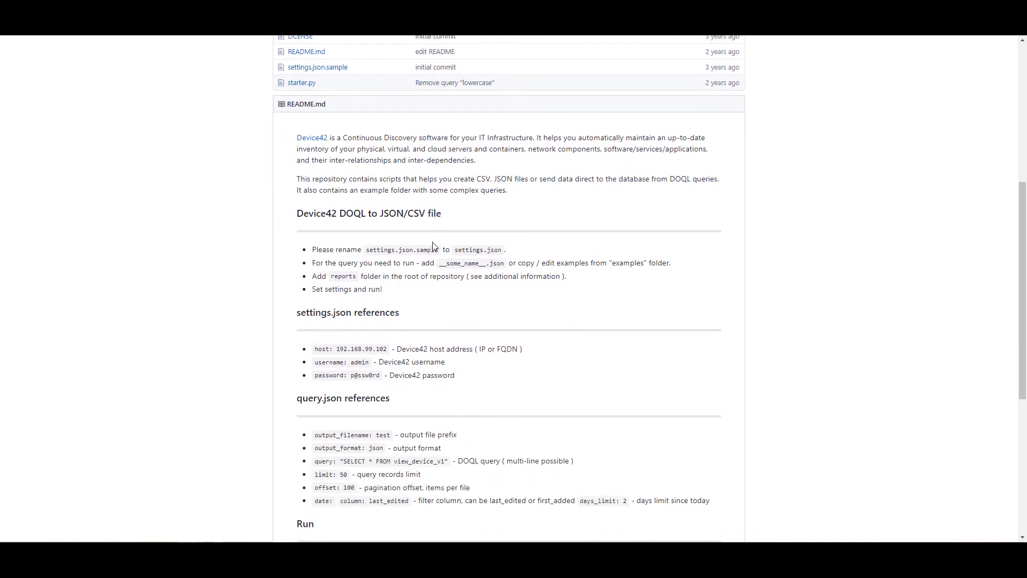
scroll(435, 245, down, 1)
scroll(402, 235, up, 1)
scroll(423, 239, up, 1)
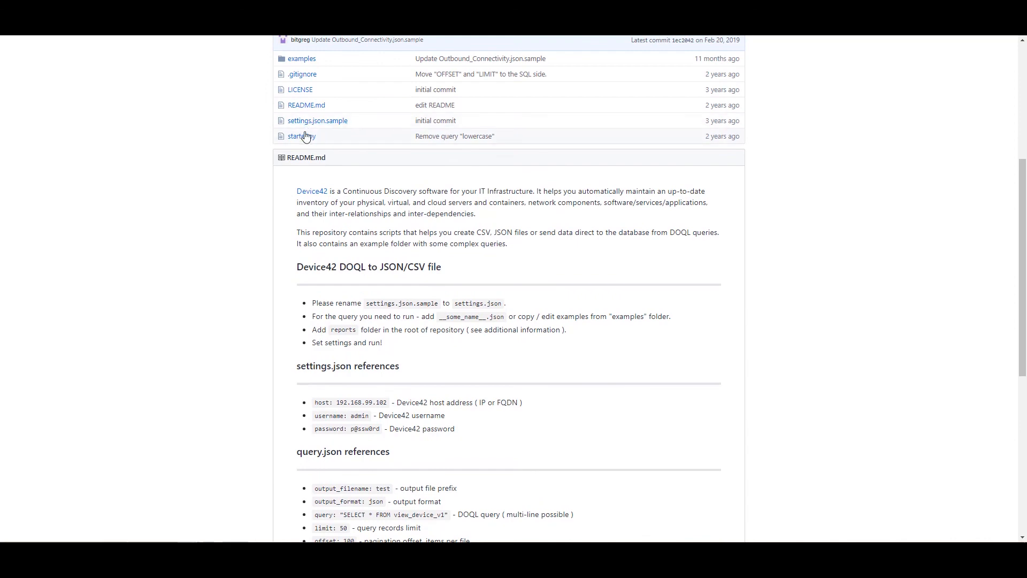
click(299, 60)
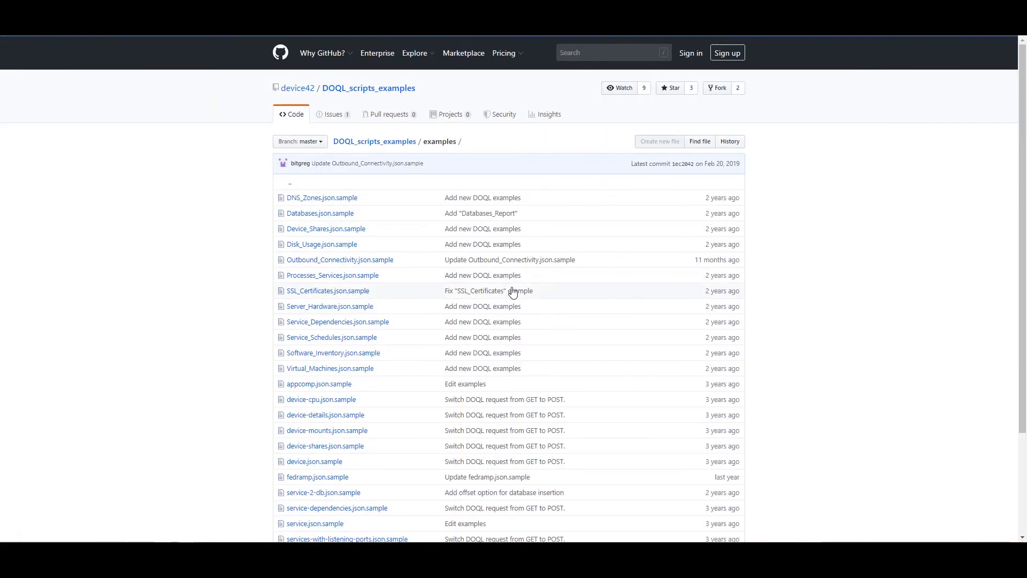
- Open Databases.json.sample and copy its full SQL query, from SELECT xy.name through xy.device_fk
click(313, 220)
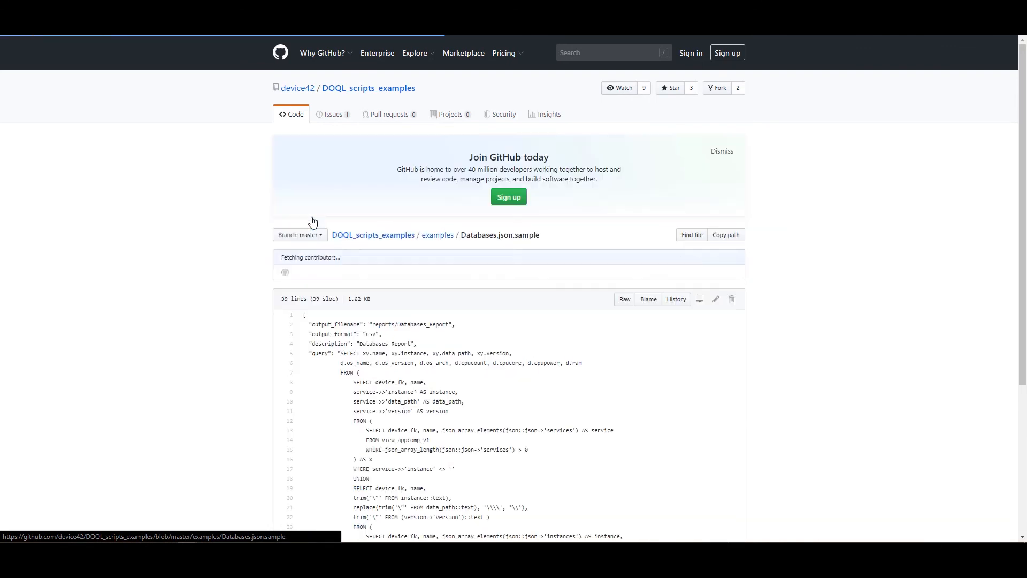
scroll(925, 329, down, 1)
scroll(925, 329, down, 1)
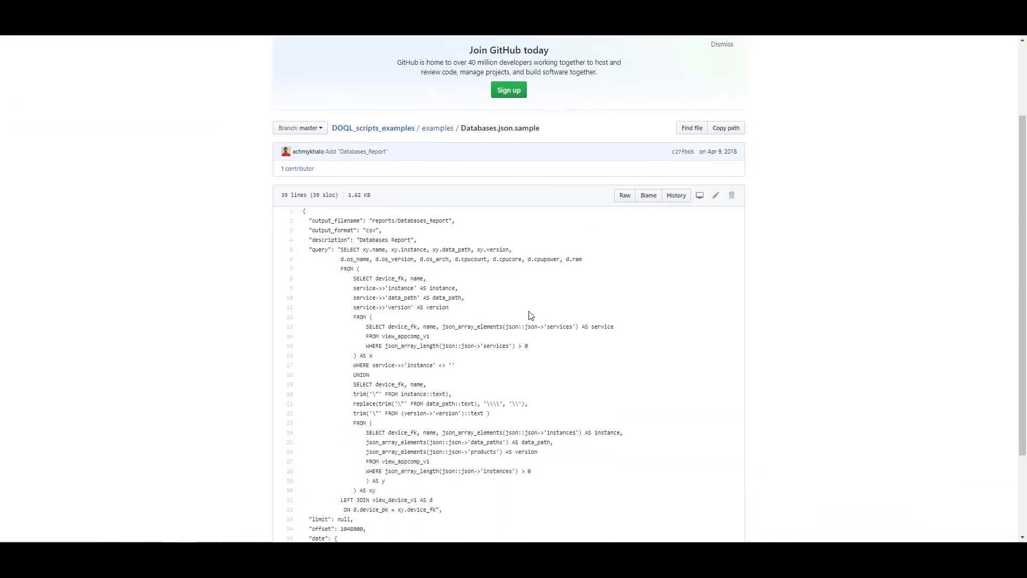
drag(341, 250, 437, 456)
scroll(428, 418, down, 1)
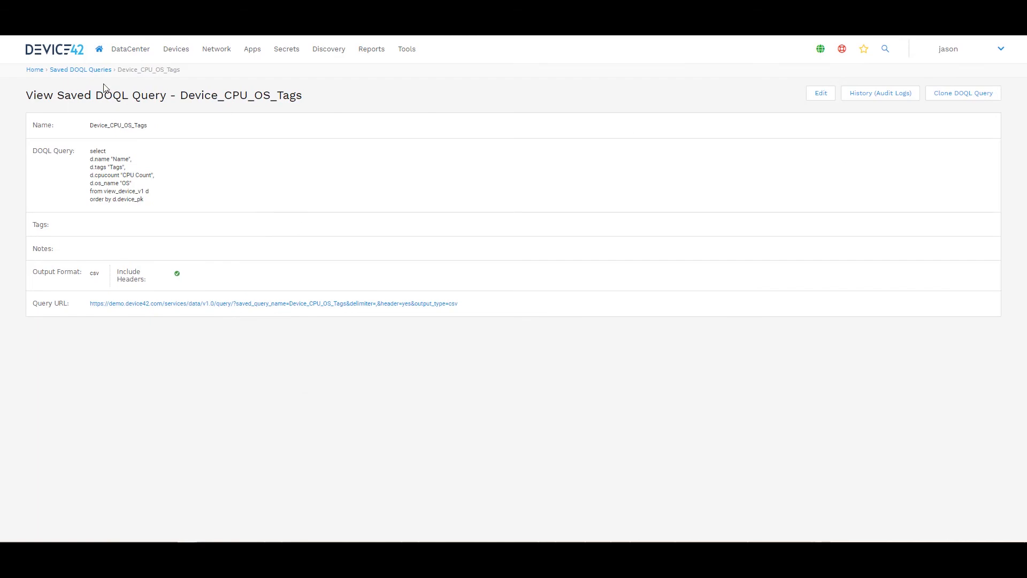
- Back in Device42, add a new saved DOQL query, paste the copied SQL as its query and name it "databases"
click(80, 70)
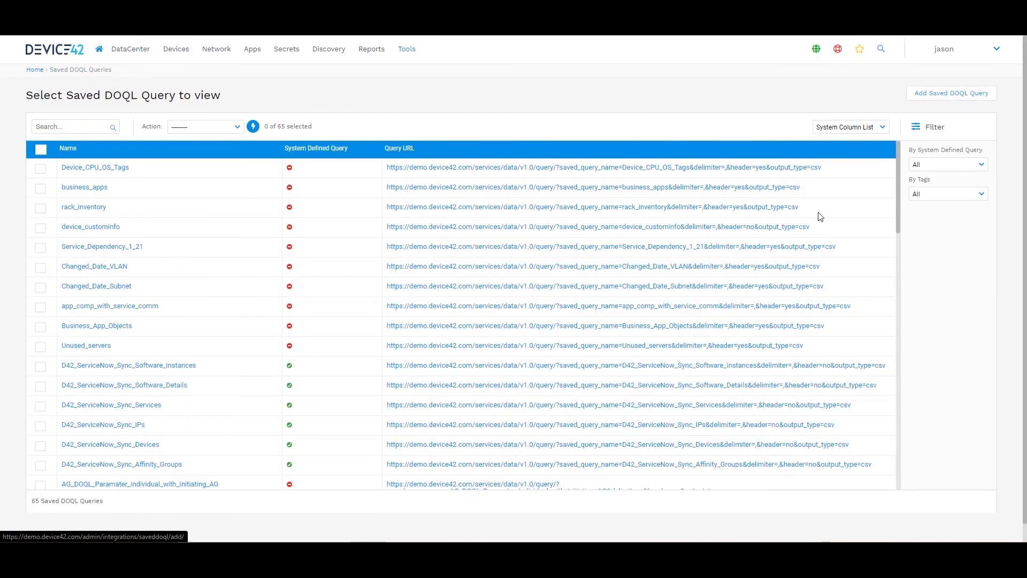
click(209, 197)
key(ctrl+v)
scroll(209, 198, up, 5)
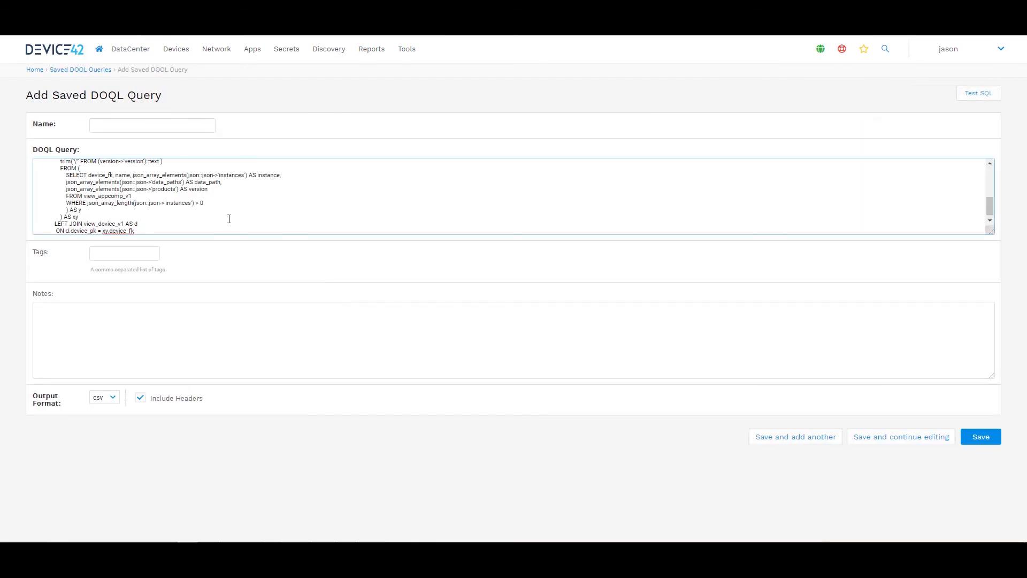
click(163, 127)
text(databases)
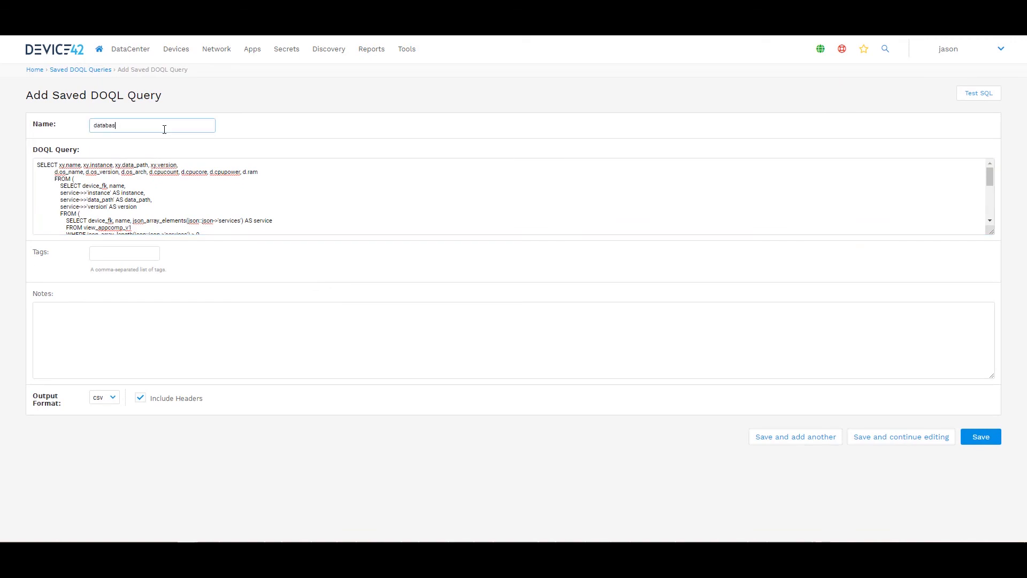